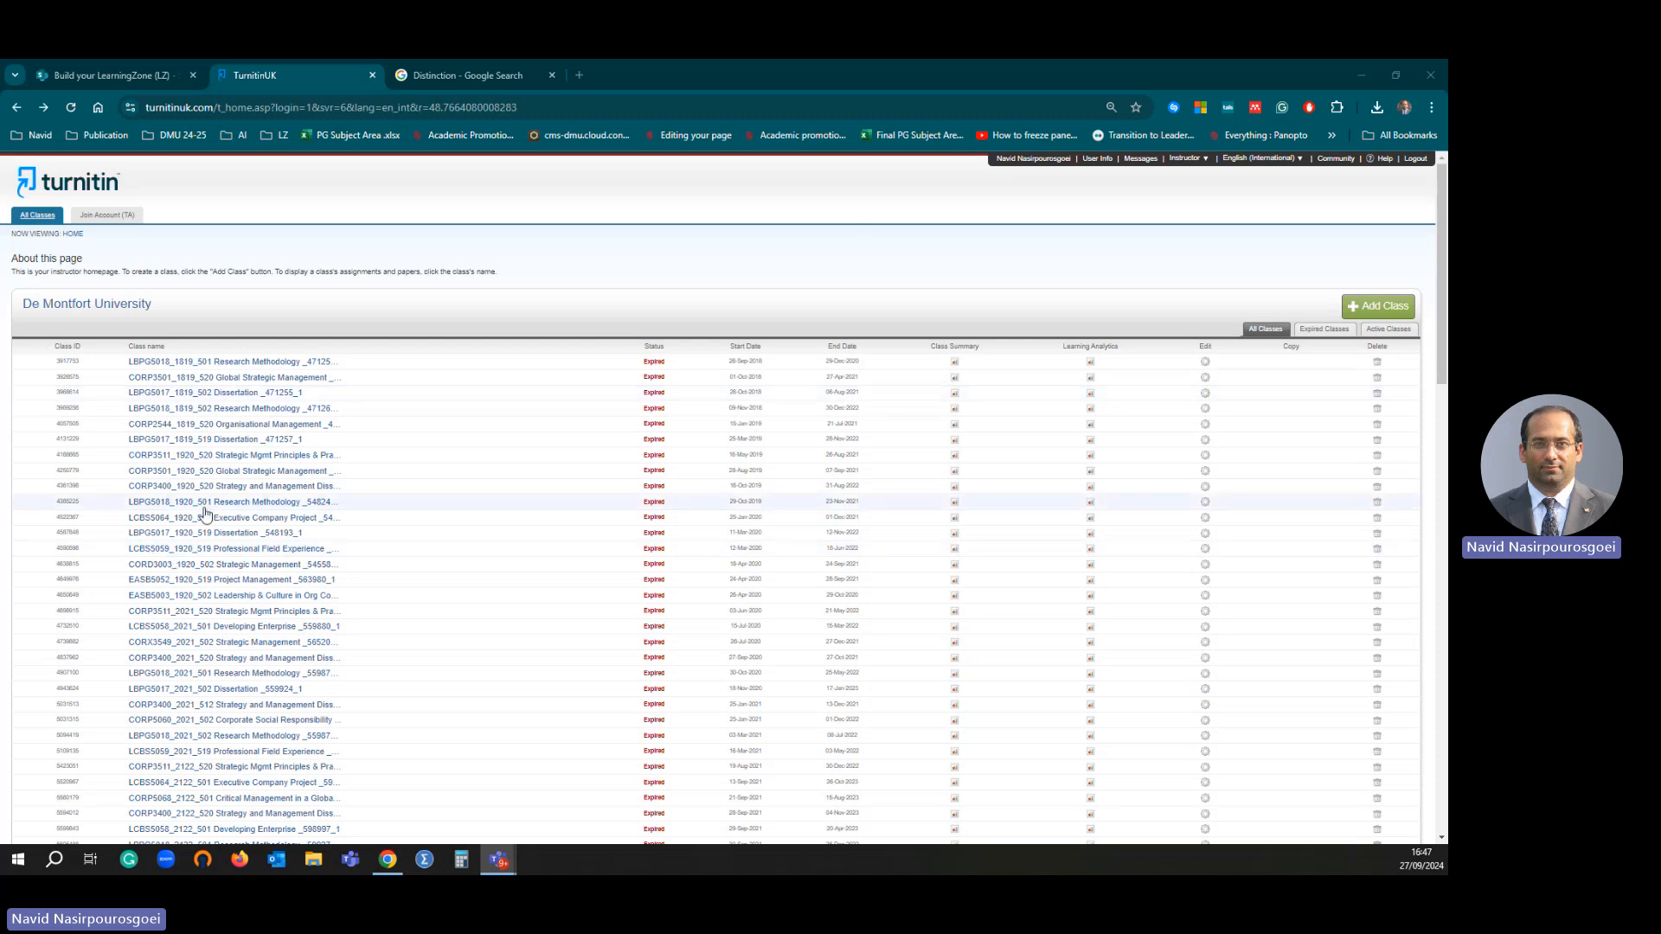
- Open the Rubric/Form Manager from the libraries of the class LBPG5017_1819_519 Dissertation _471257_1
left_click(242, 444)
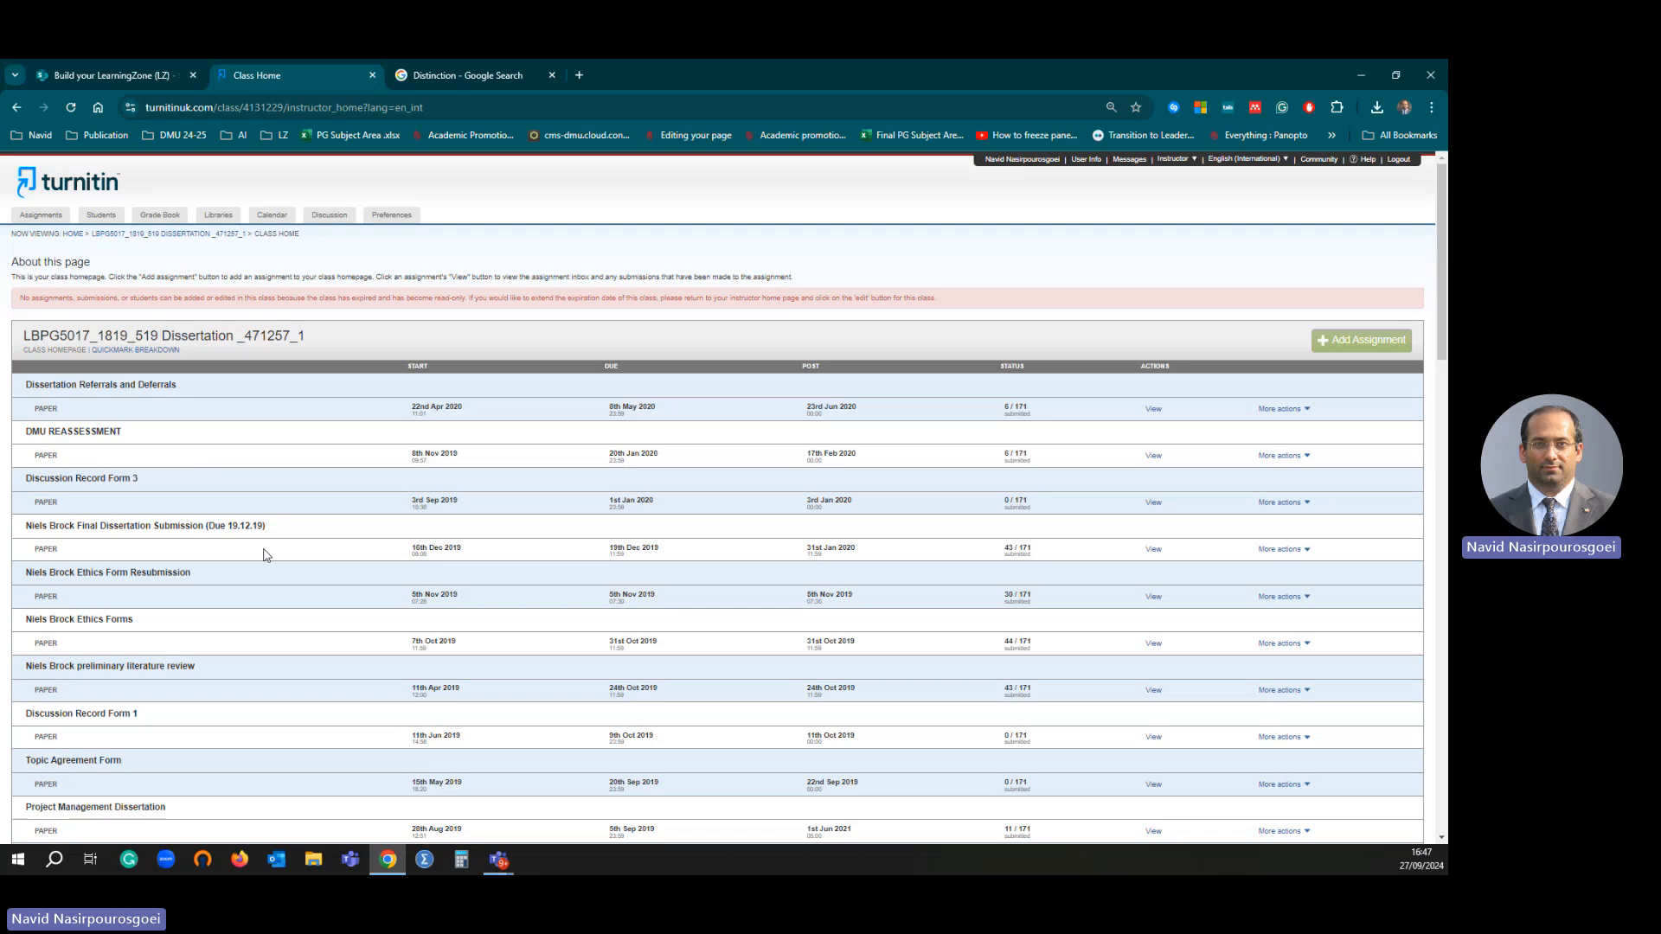
left_click(218, 216)
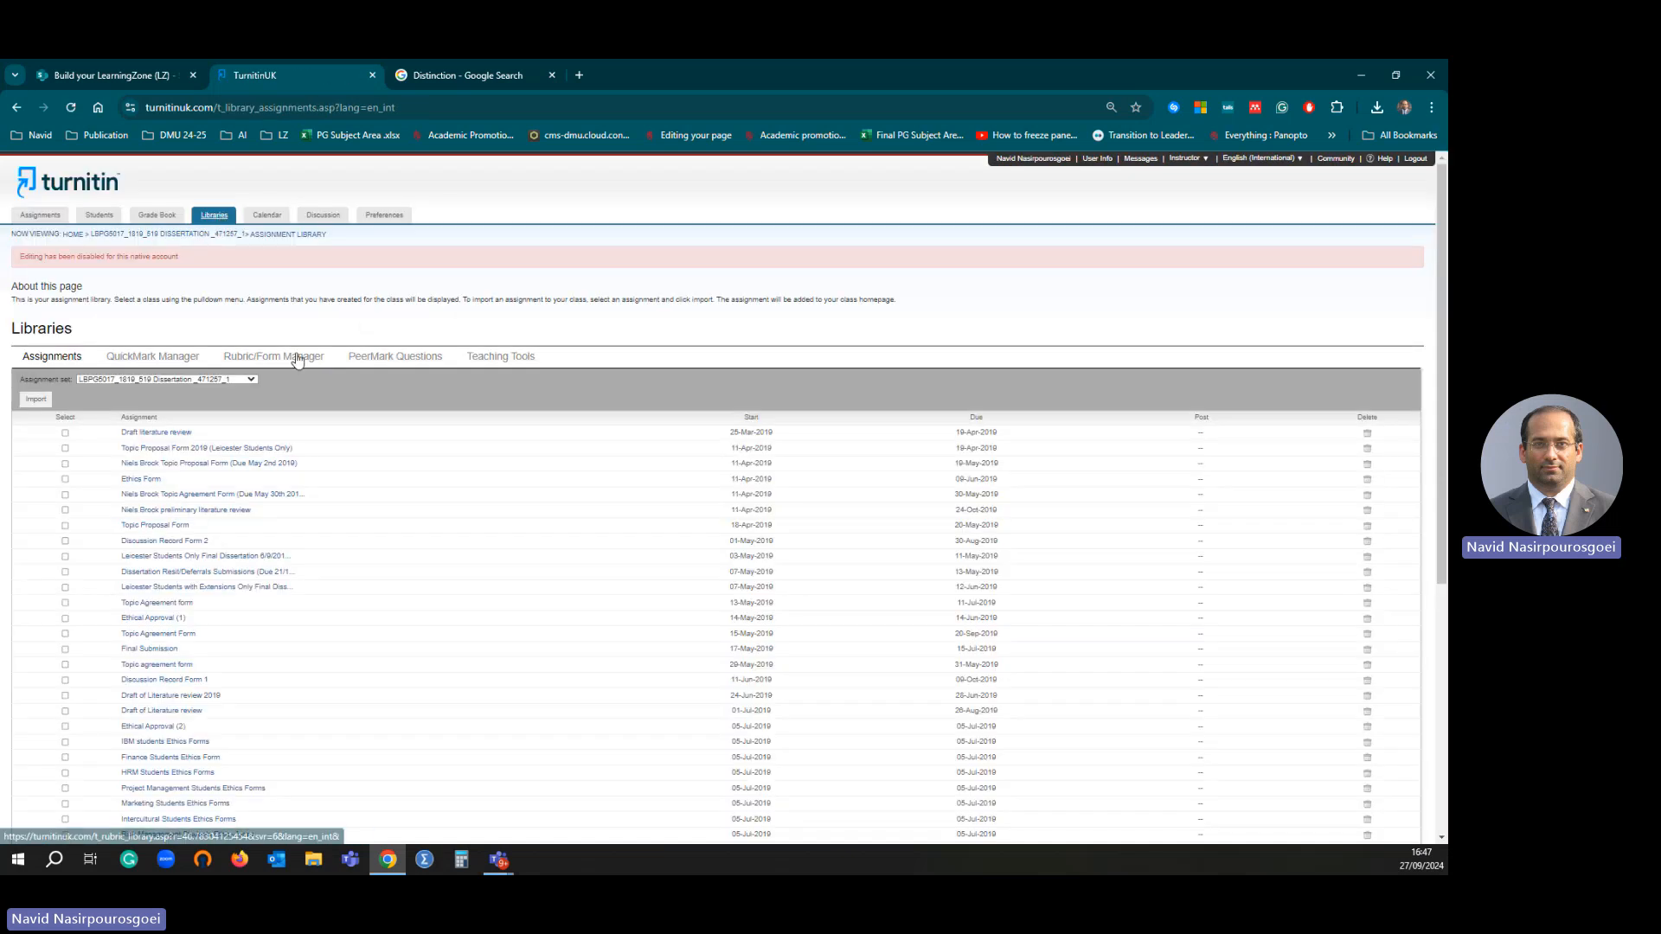
left_click(274, 363)
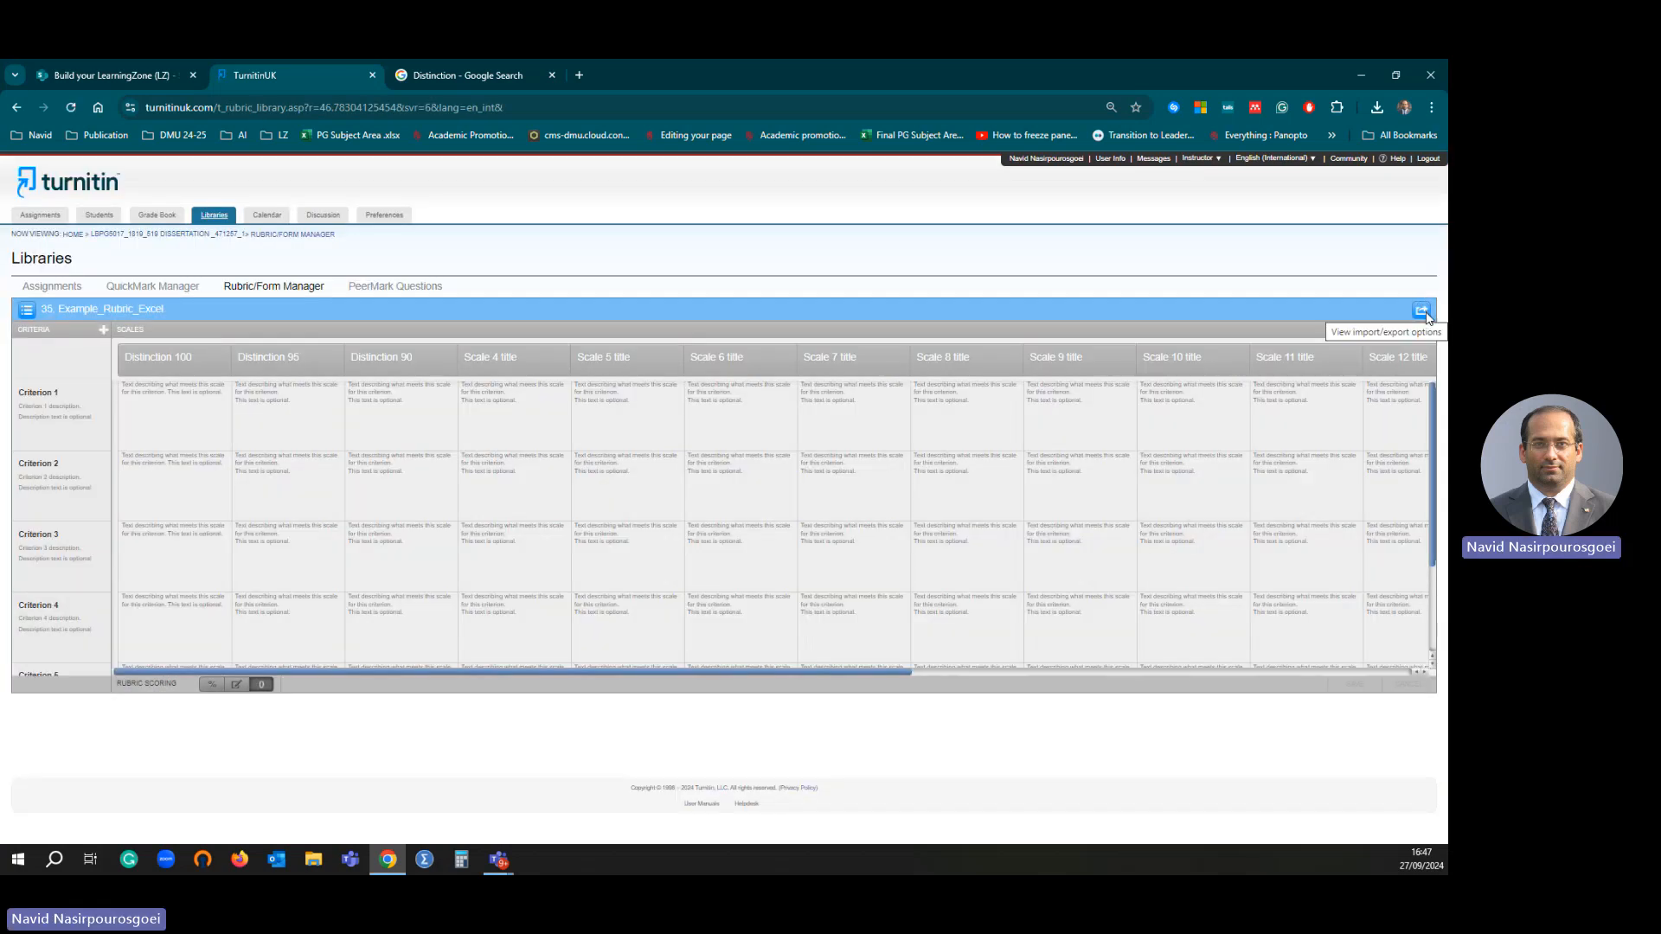
- Import the Excel rubric file 35. Example_Rubric_Excel.xls and view the imported rubric
left_click(1423, 311)
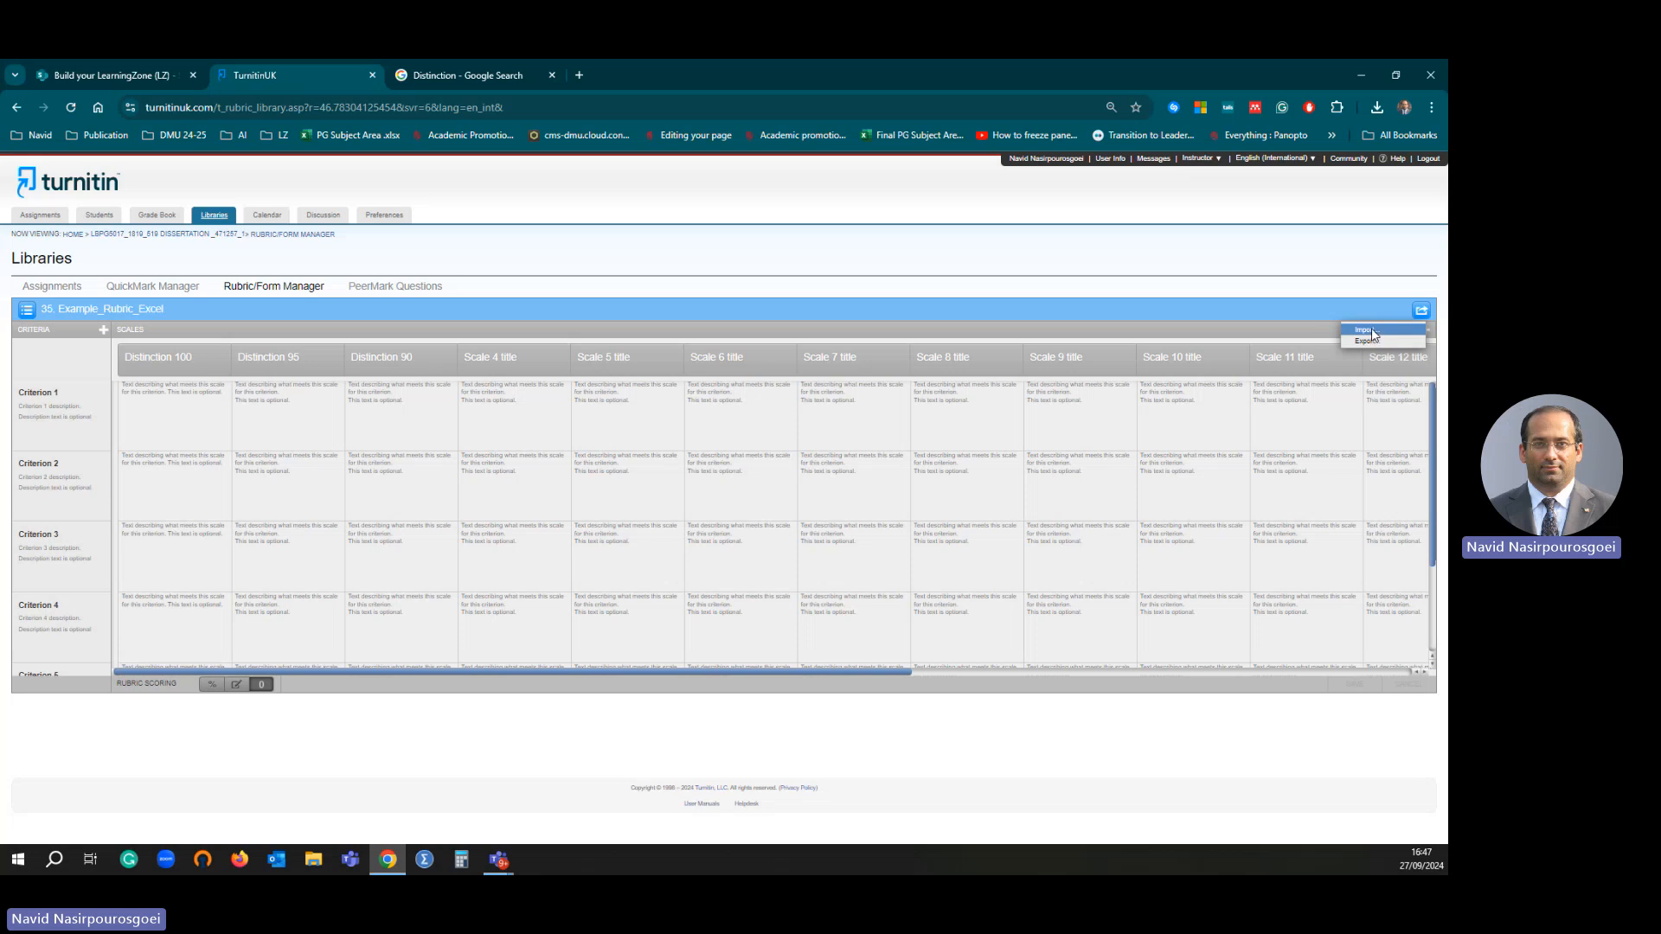
left_click(1373, 333)
left_click(820, 349)
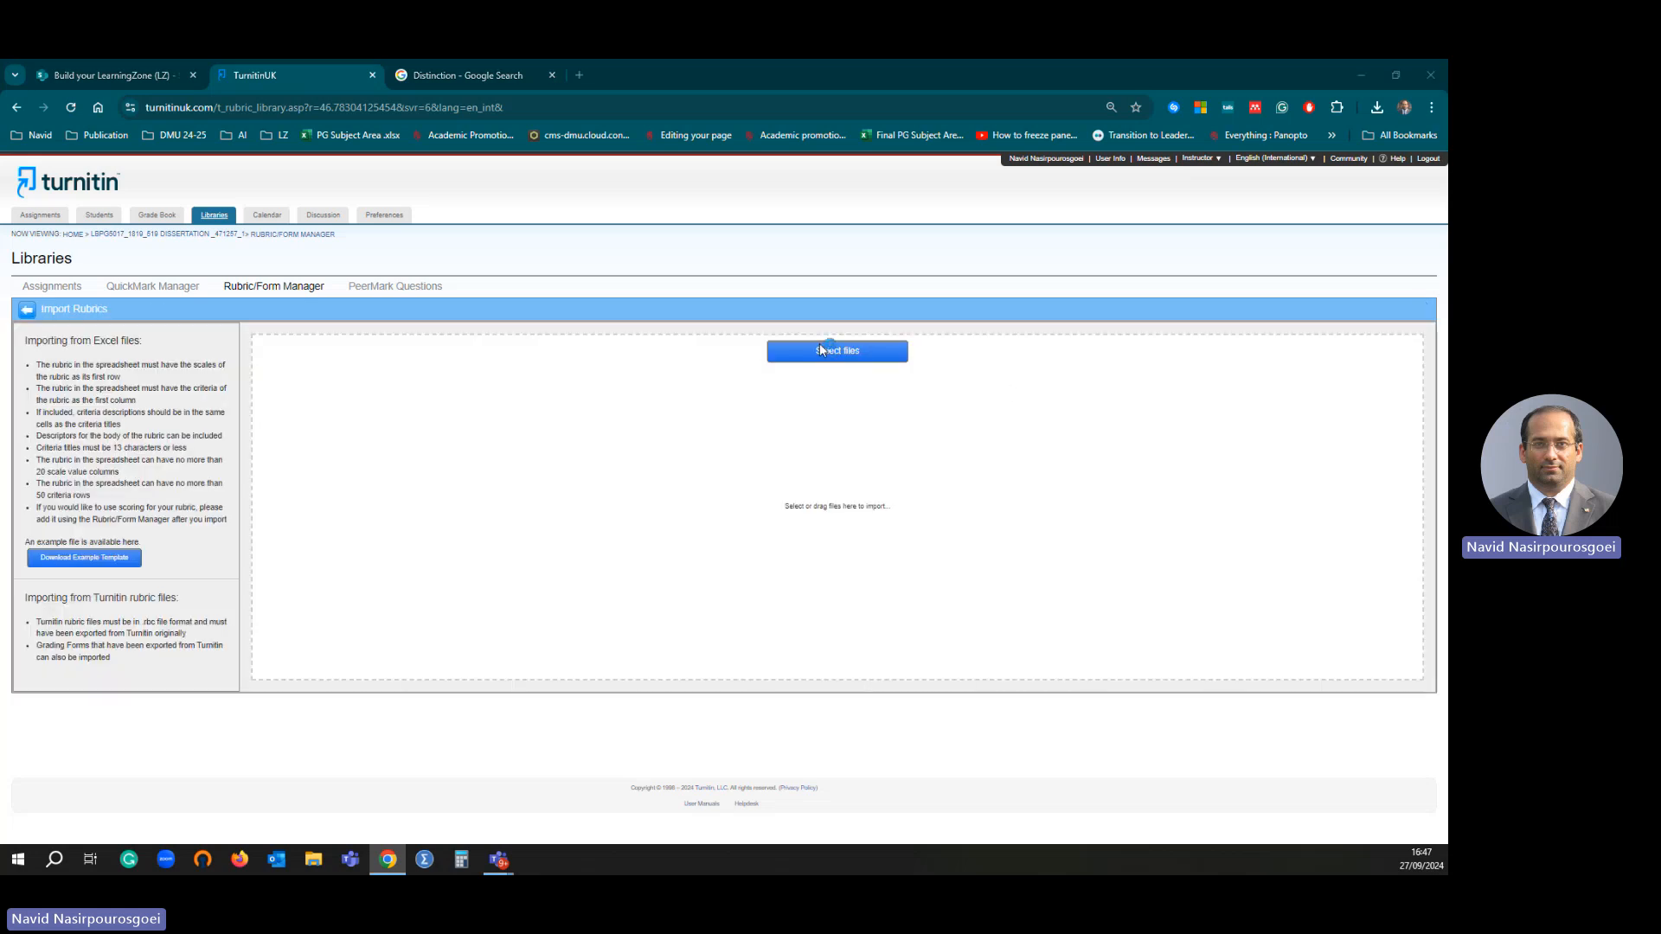
double_click(173, 204)
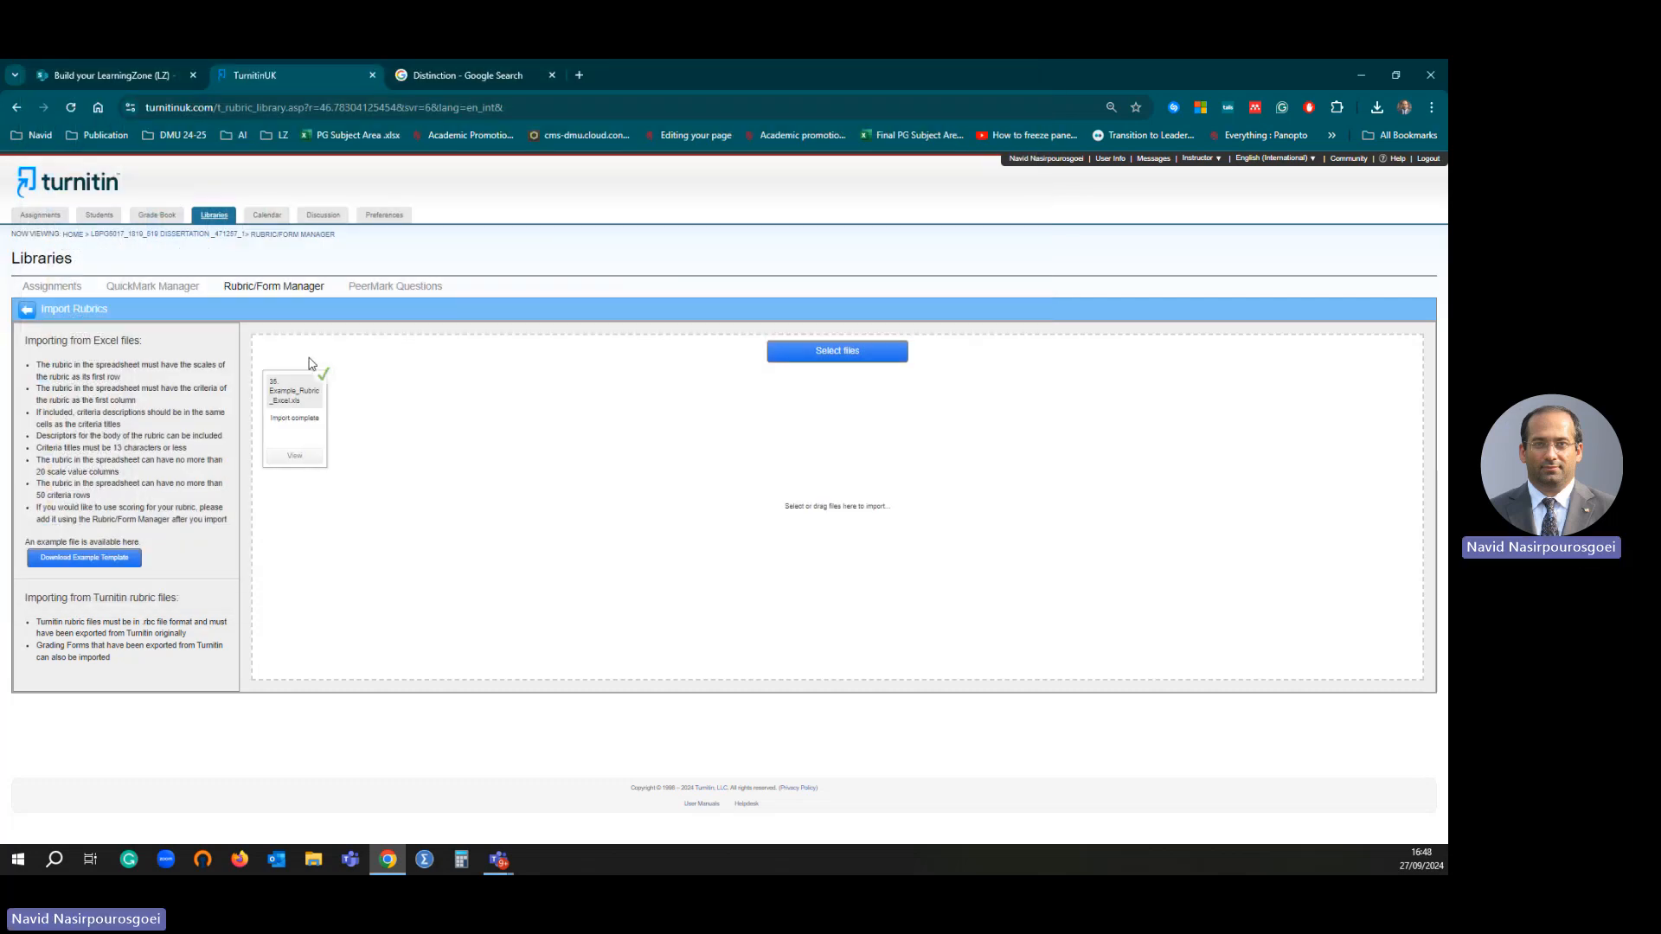
left_click(303, 459)
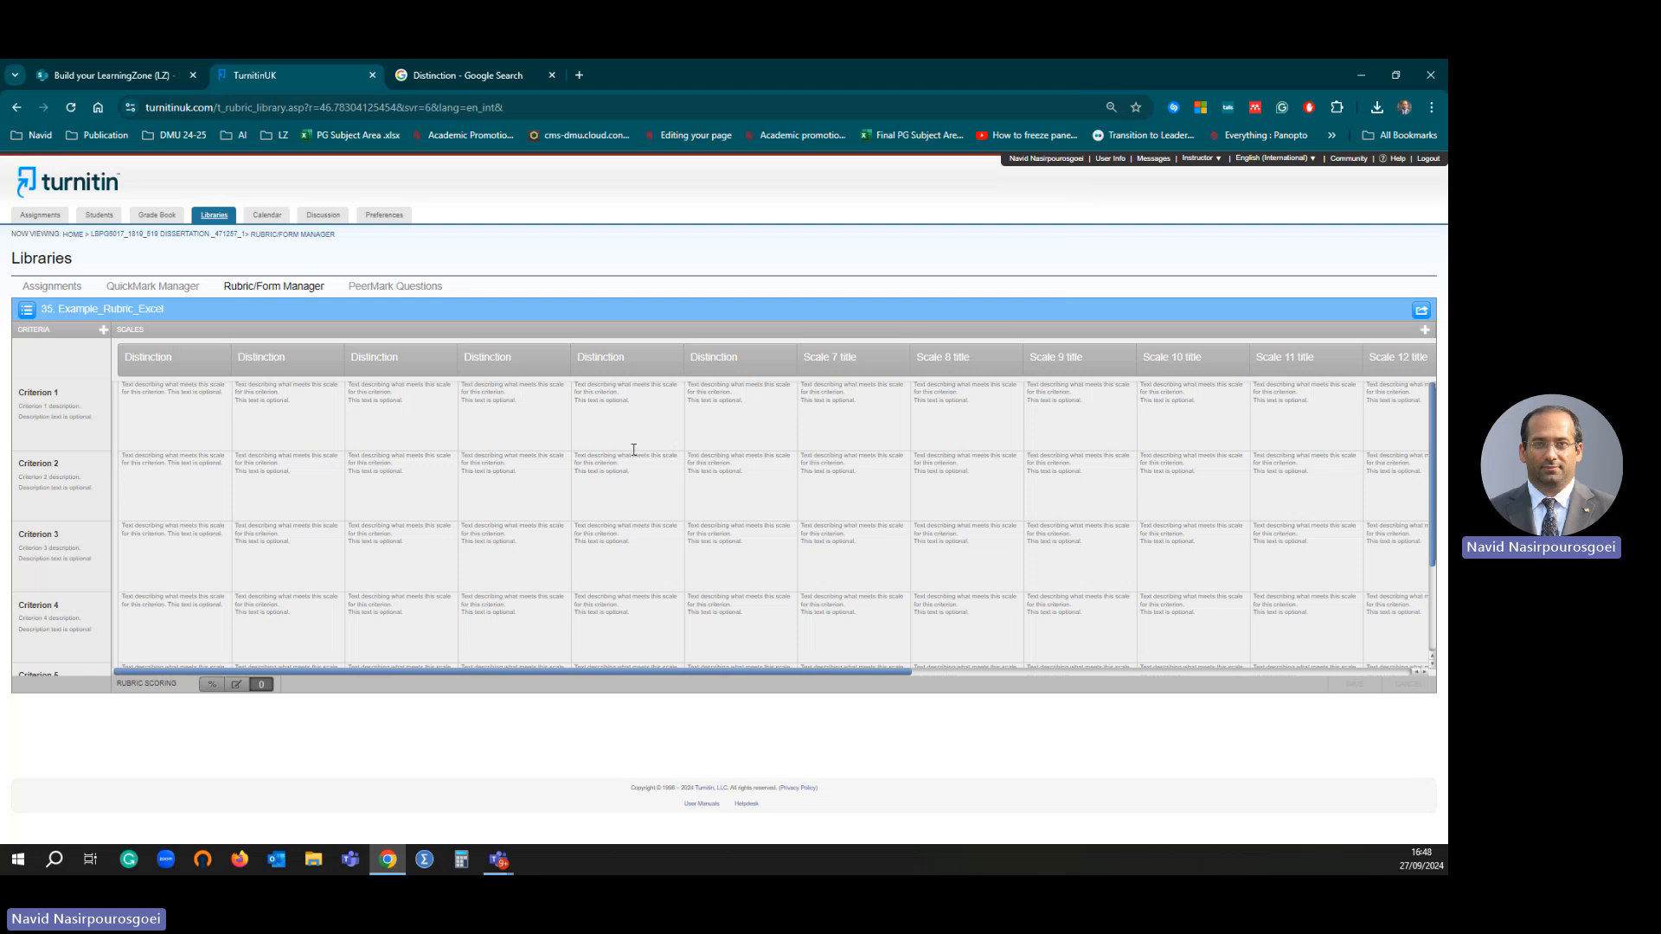
- Switch the rubric to percentage scoring and give the six Distinction scales the values 100, 90, 80, 79, 75 and 70
left_click(212, 684)
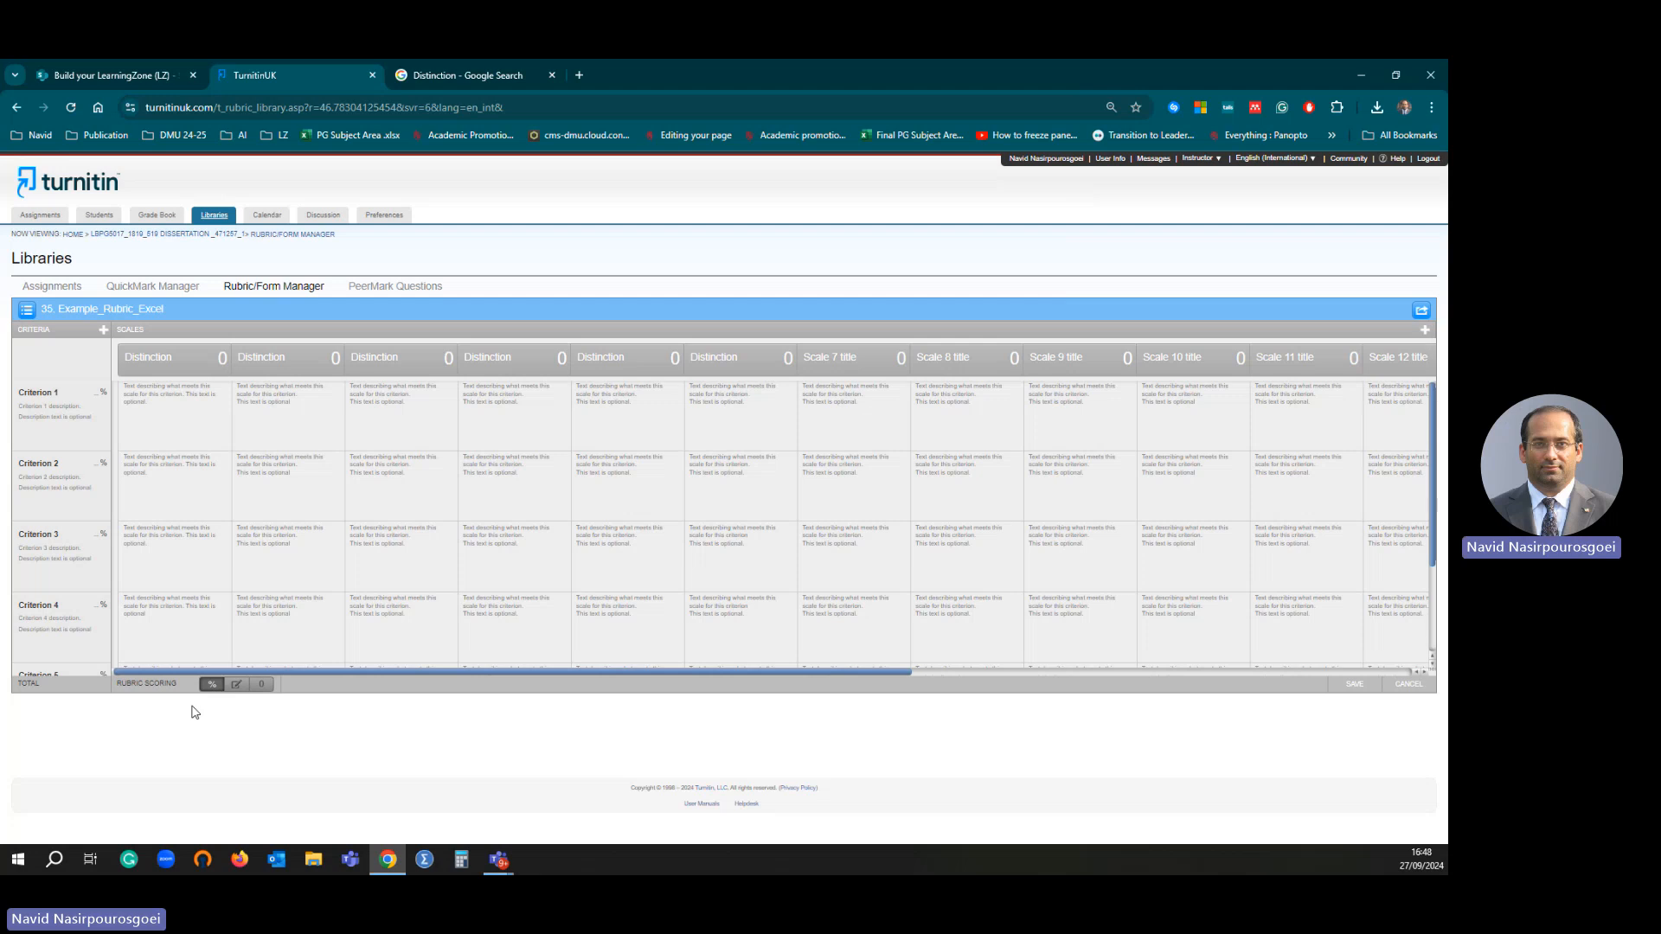
left_click(223, 355)
type("100")
key("Tab")
type("90")
left_click(443, 361)
type("8")
left_click(556, 361)
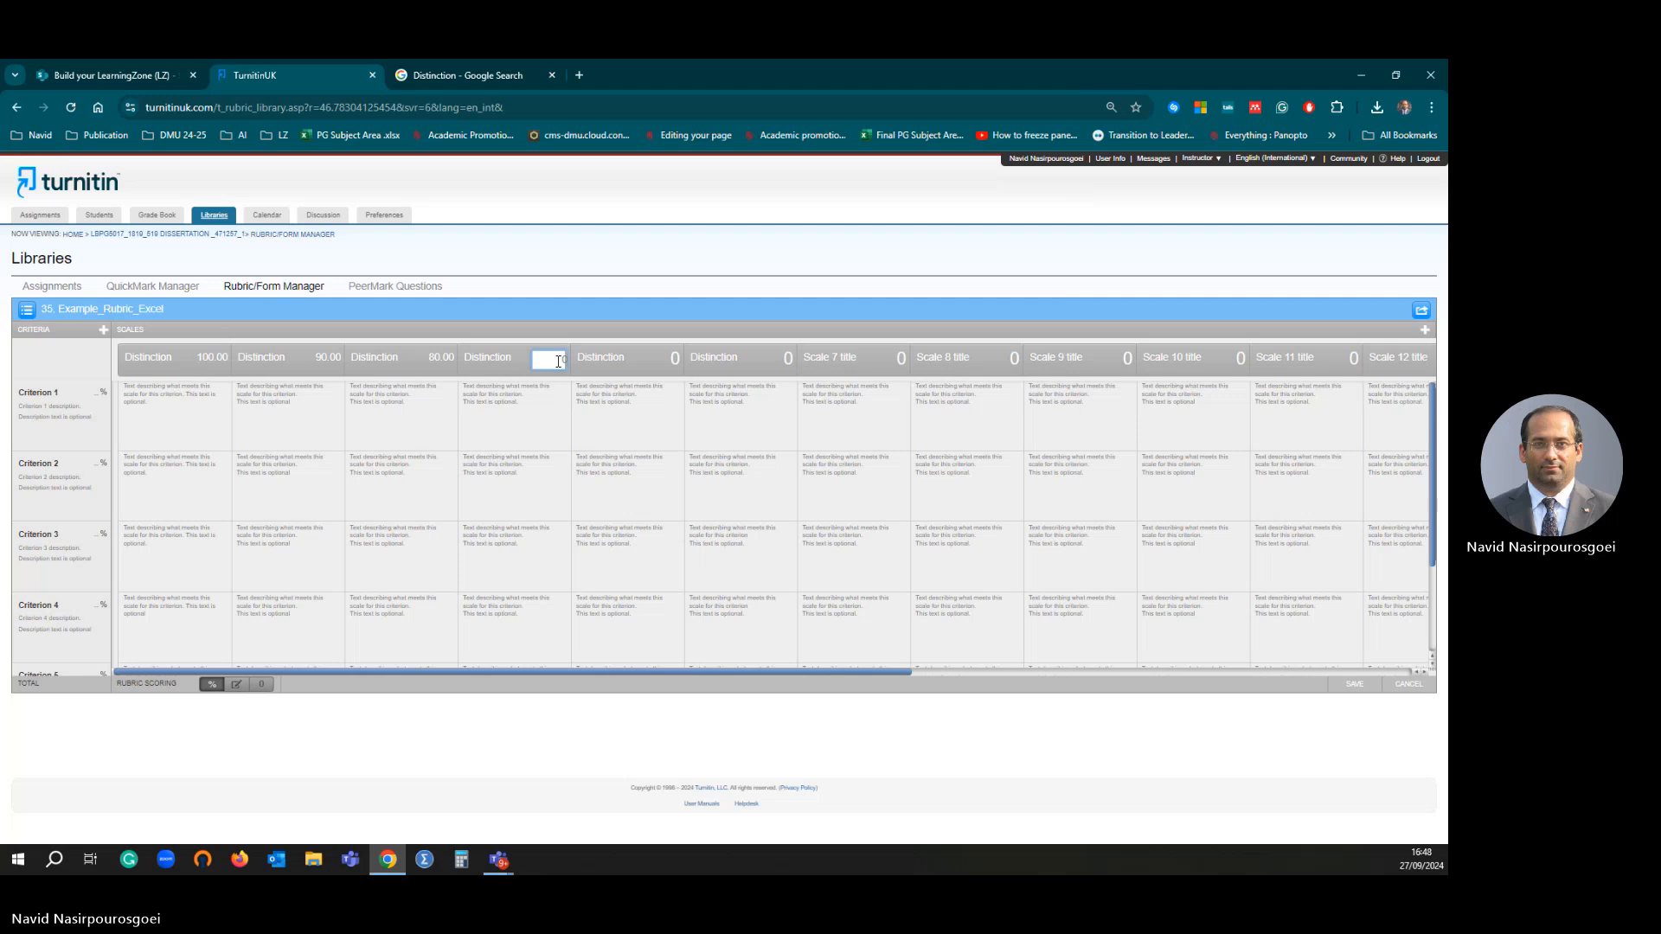
type("79")
left_click(664, 361)
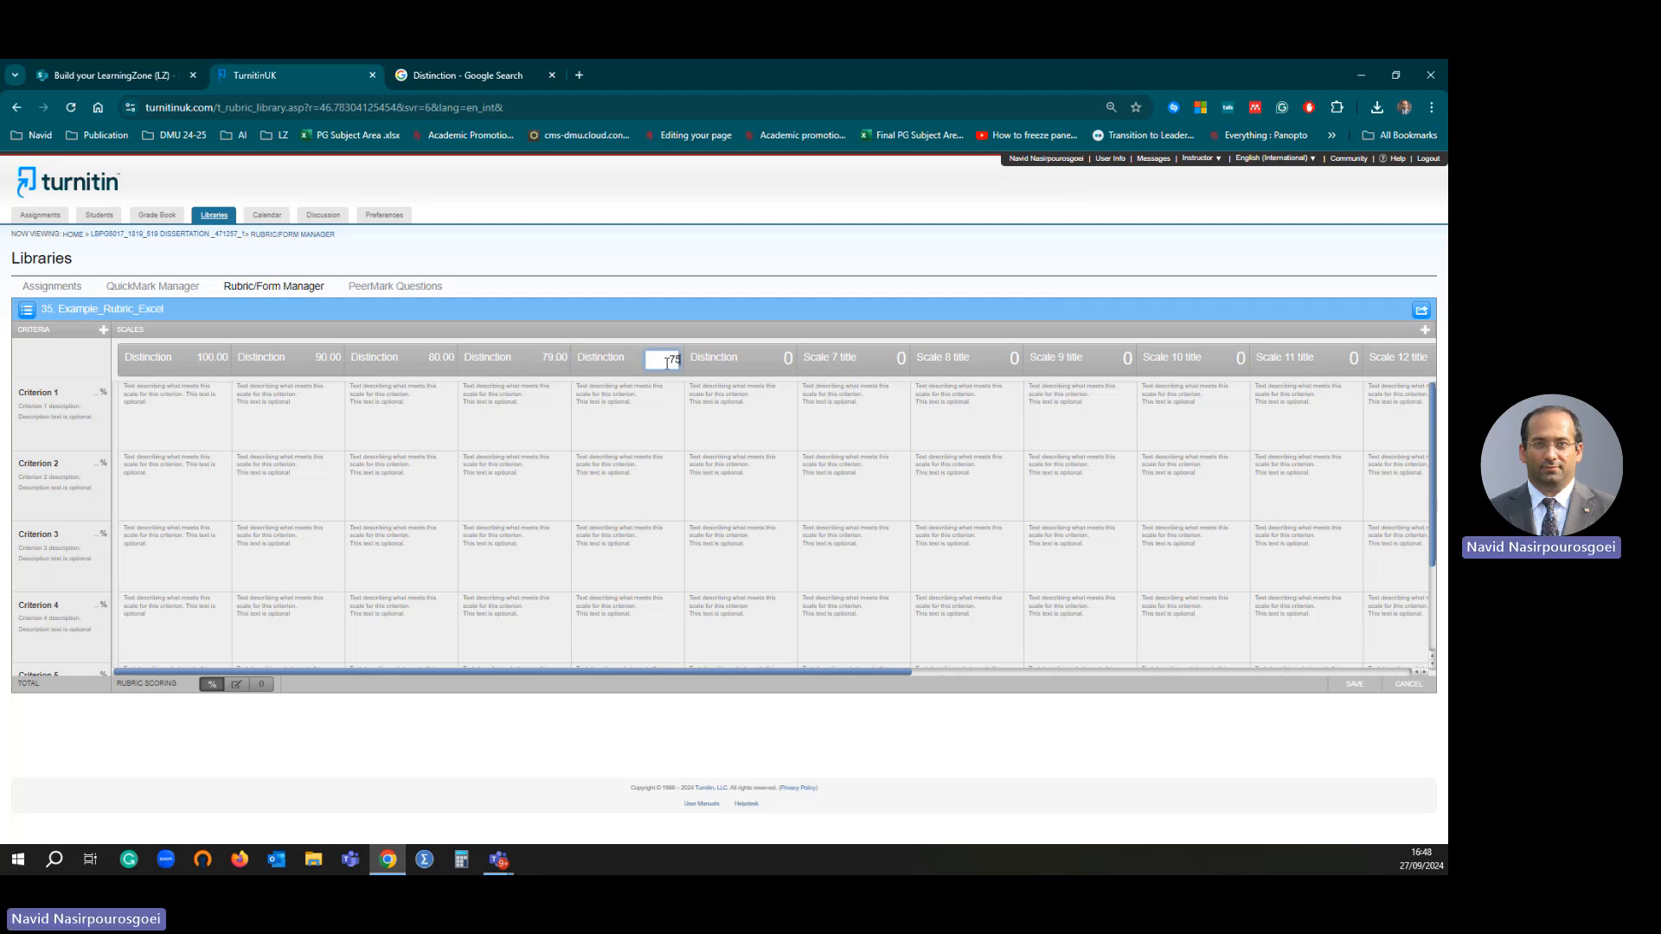
left_click(776, 358)
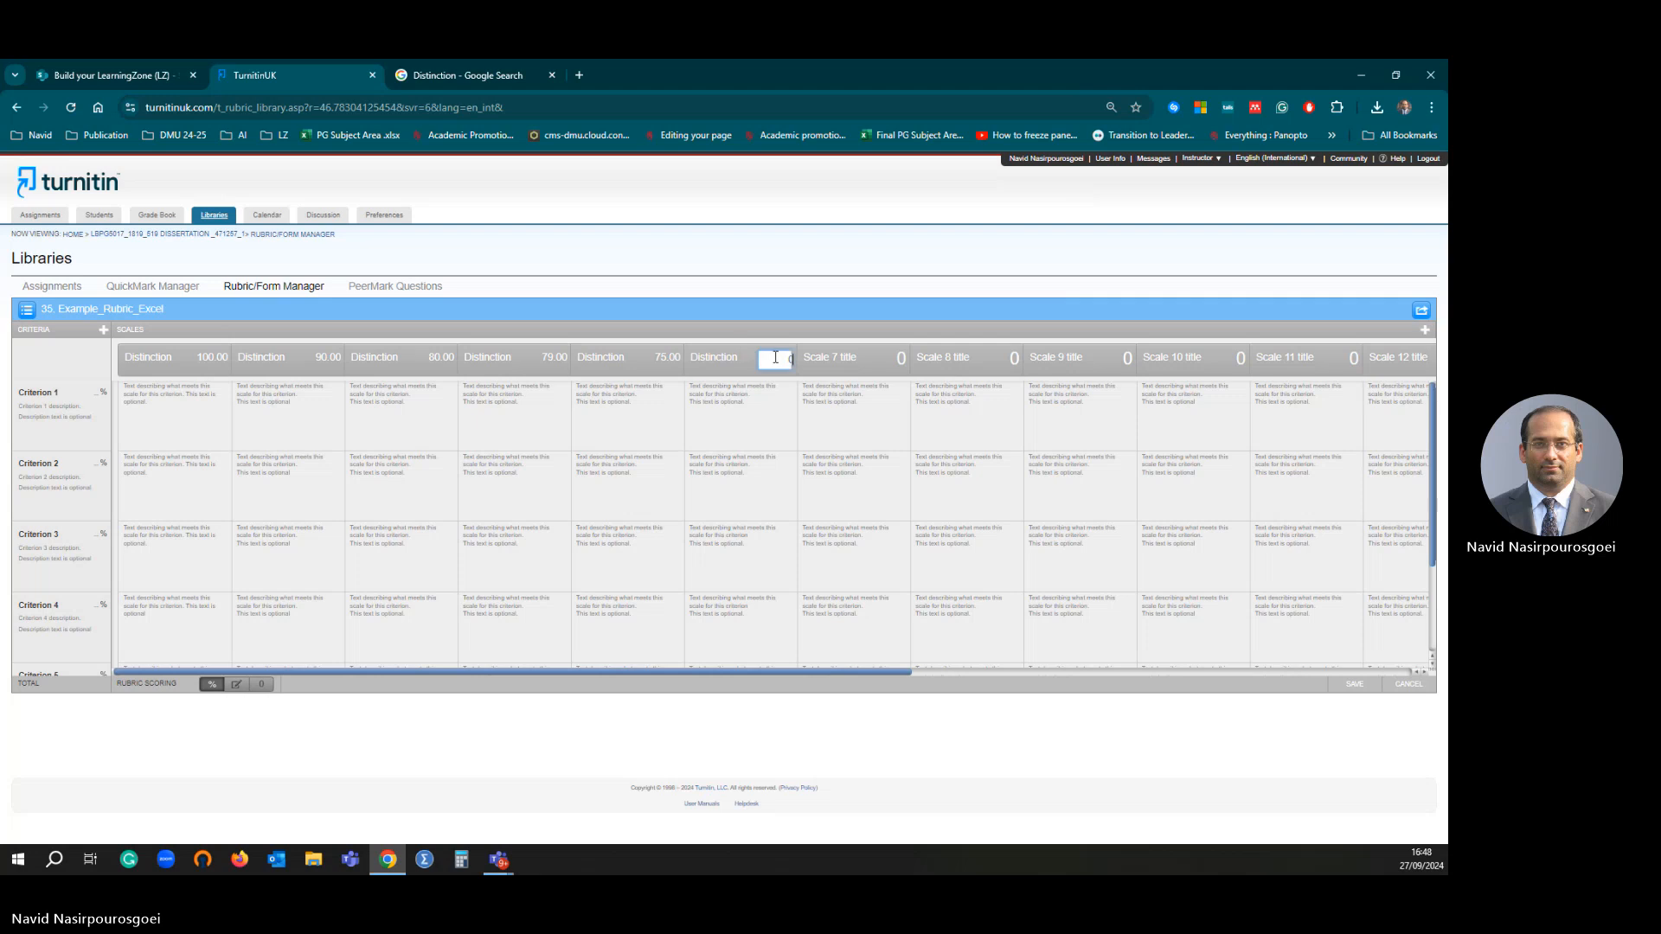
type("7")
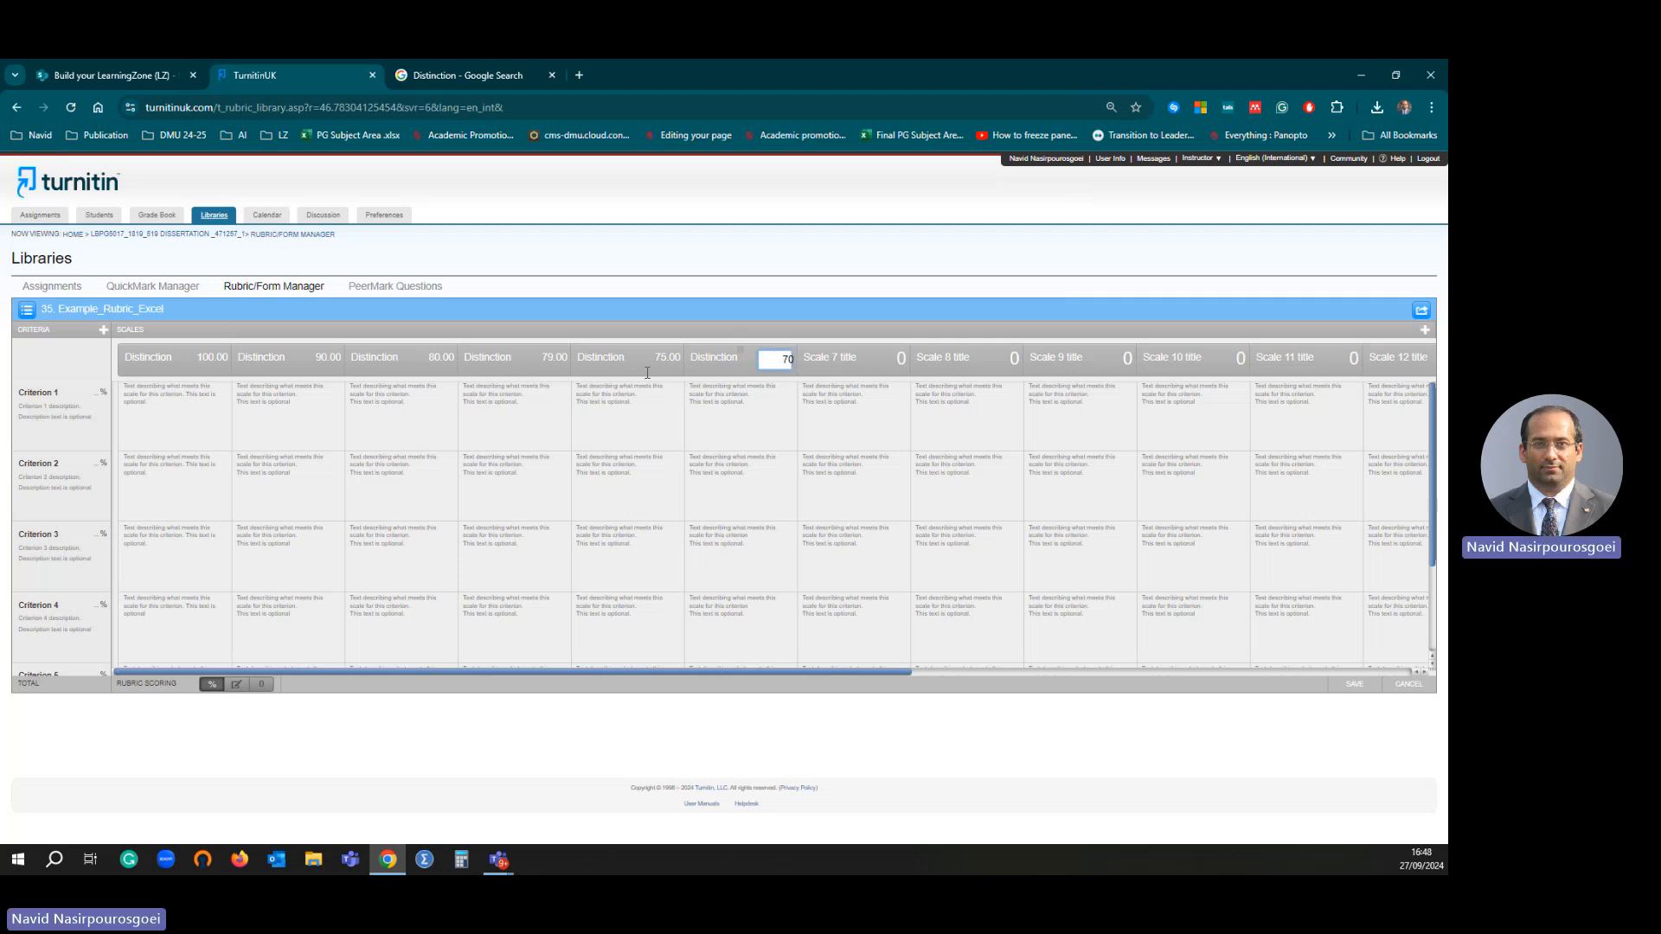
- Set the weights of Criterion 1 and Criterion 2 to 20% each and Criterion 3 to 200%
left_click(106, 393)
left_click(95, 393)
type("20")
left_click(94, 464)
type("20")
left_click(97, 533)
type("0")
- Set the weights of Criterion 4, Criterion 5 and Criterion 6 to 10% each
left_click(97, 605)
type("10")
scroll(80, 640, "down", 2)
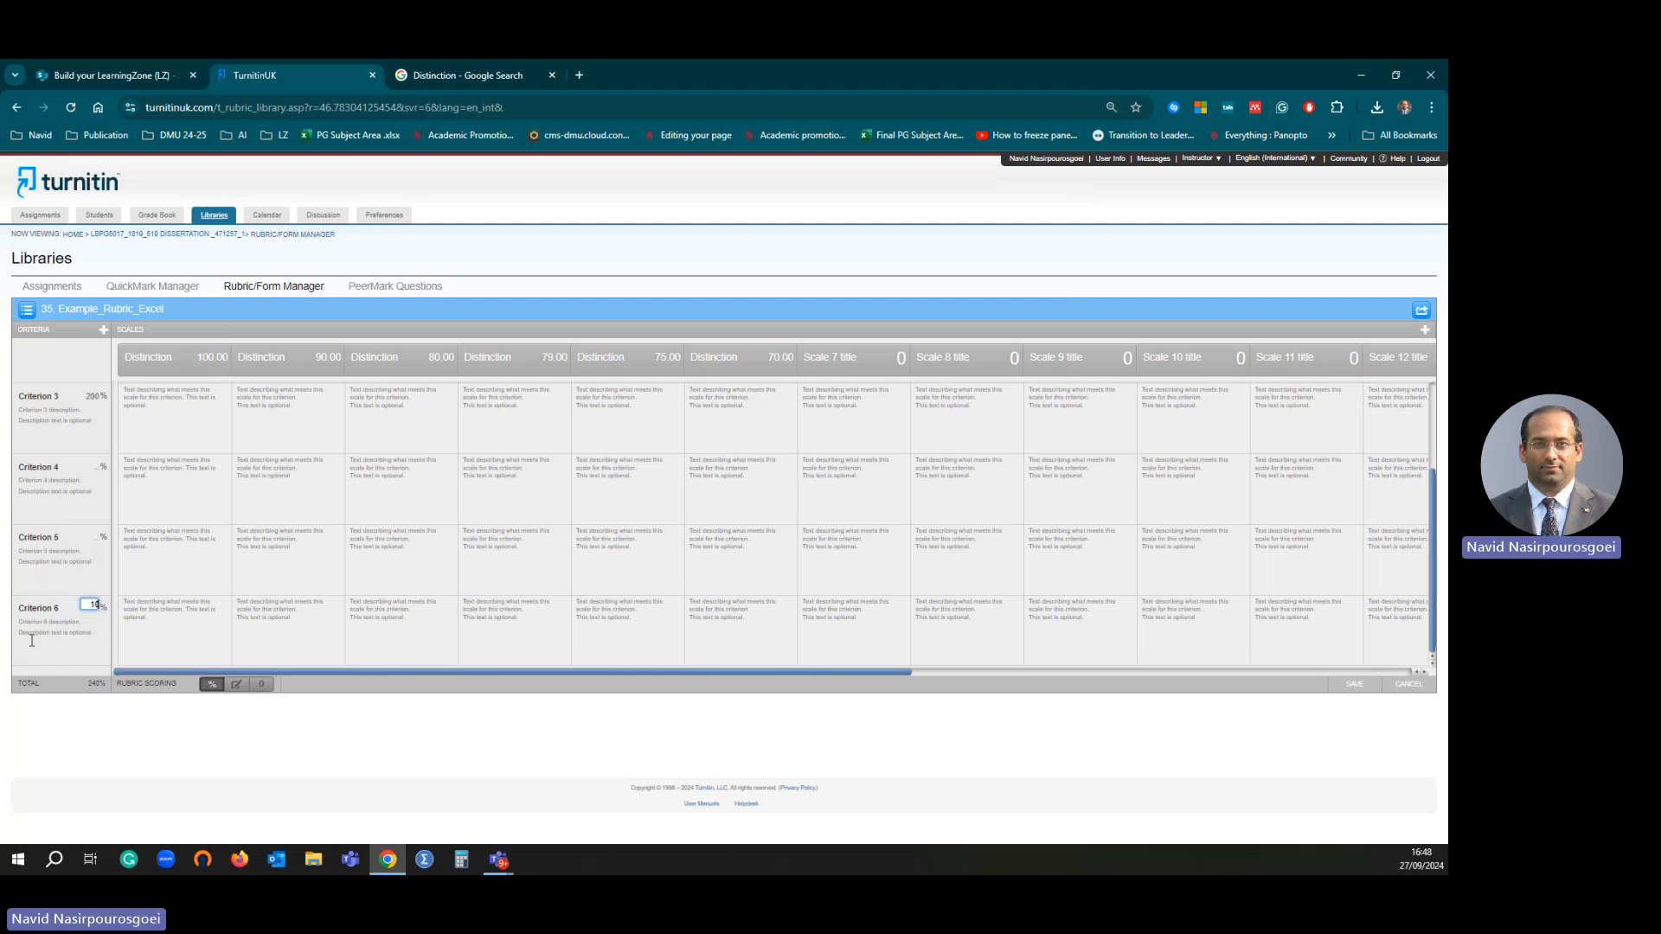
left_click(99, 469)
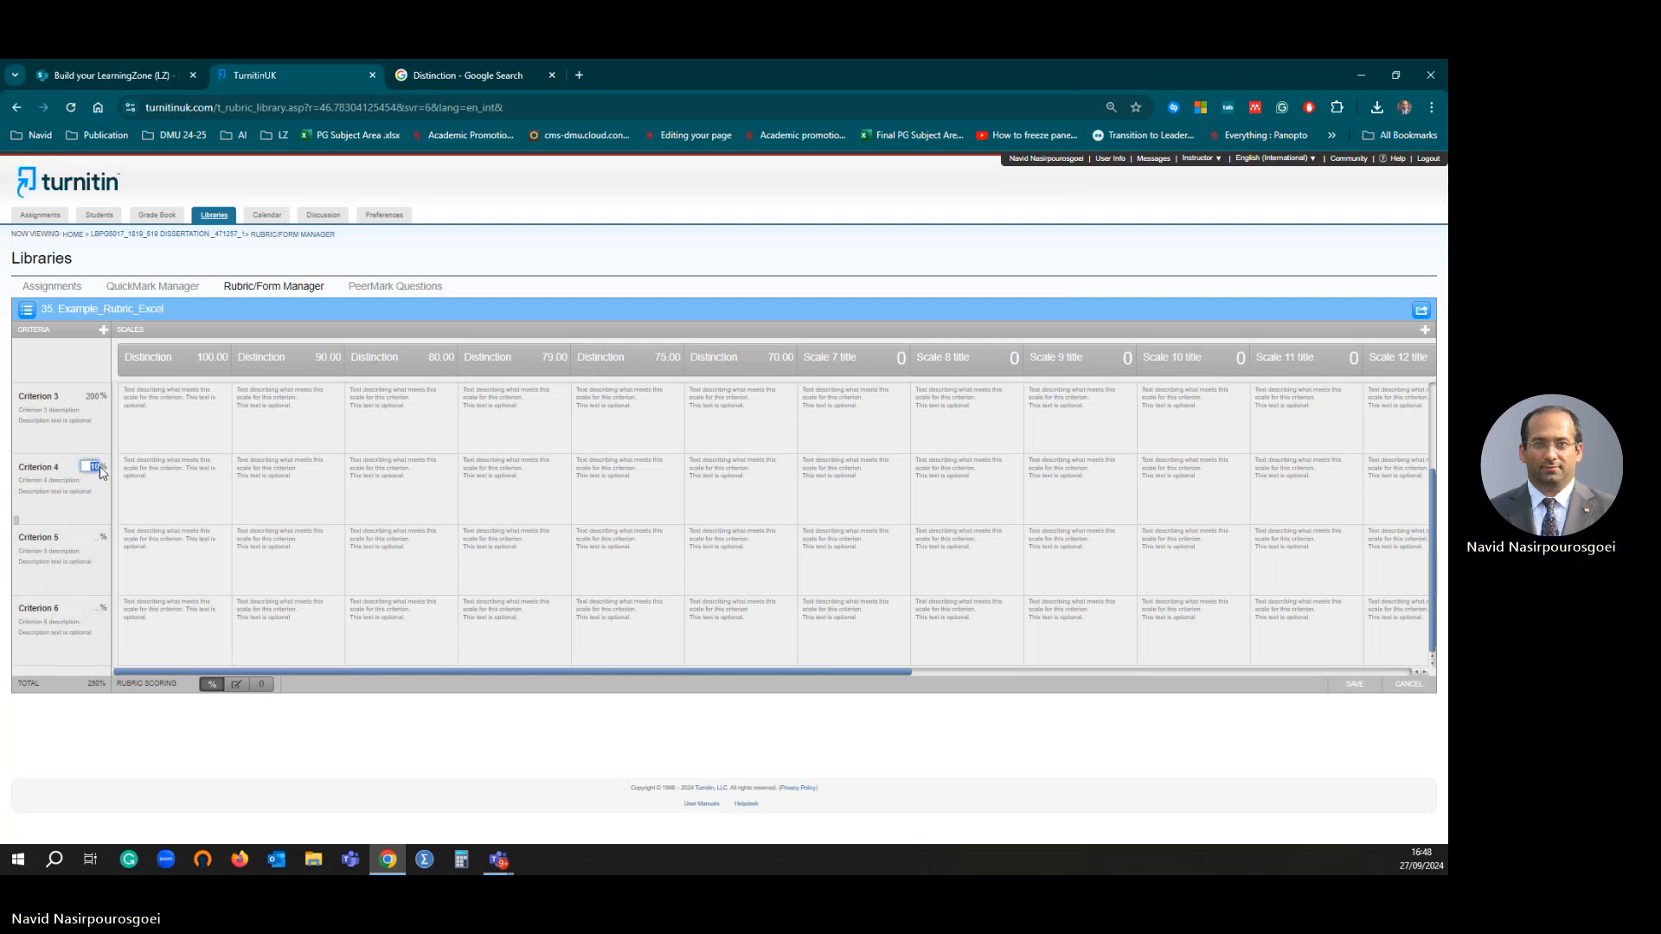
left_click(93, 537)
type("0")
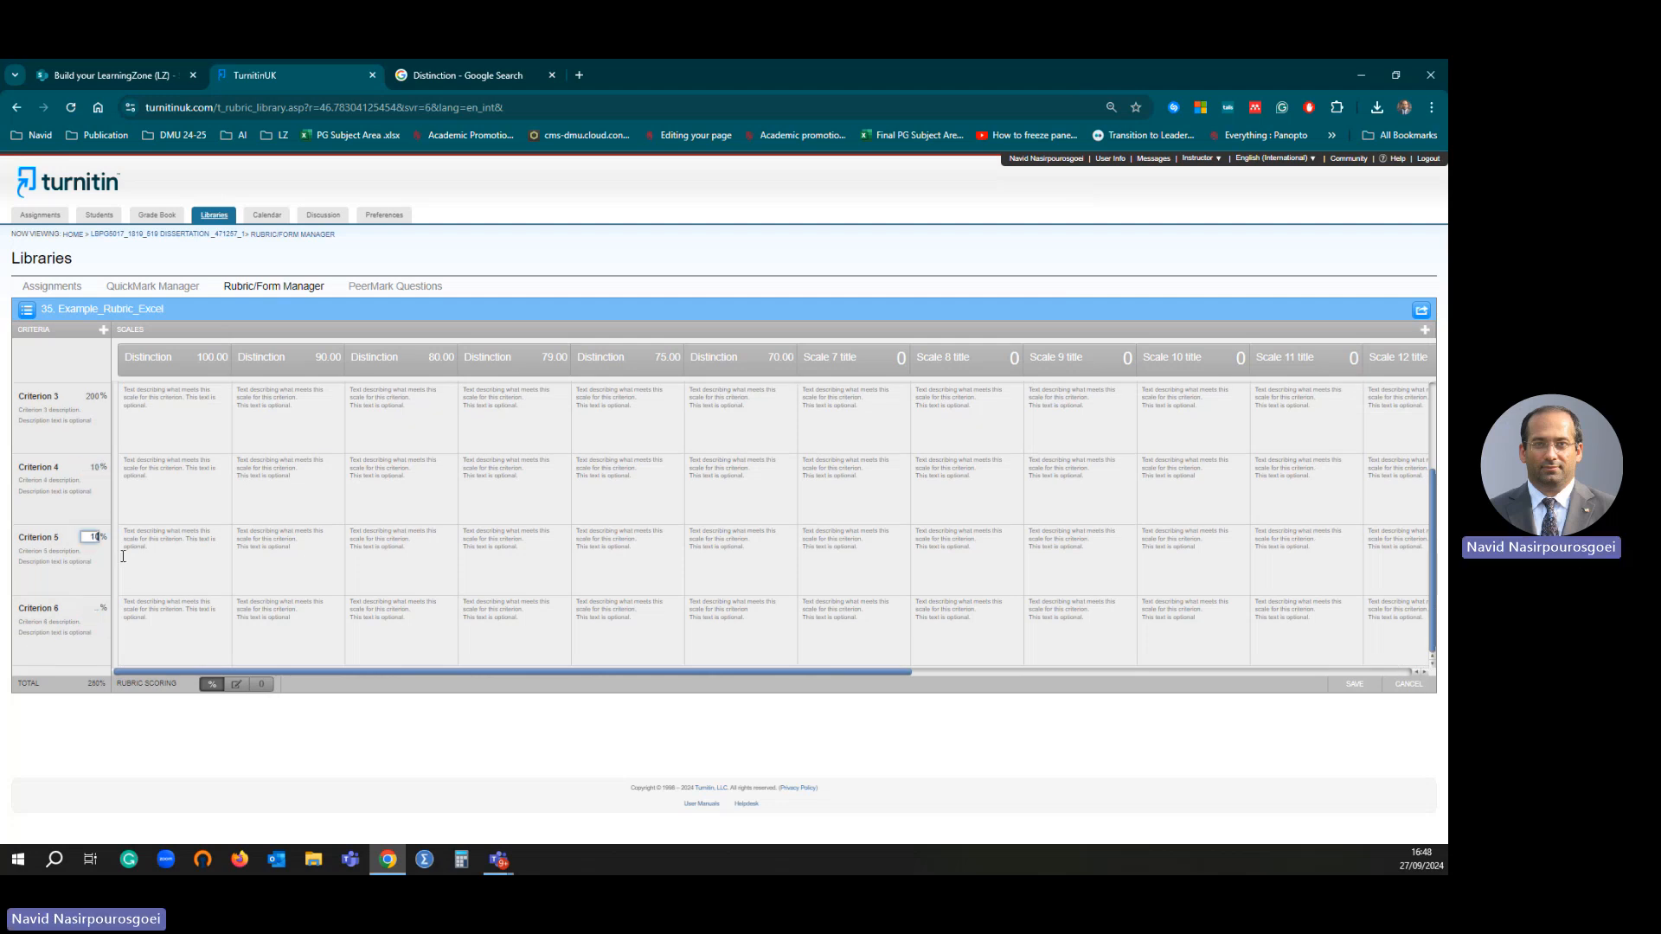
left_click(138, 750)
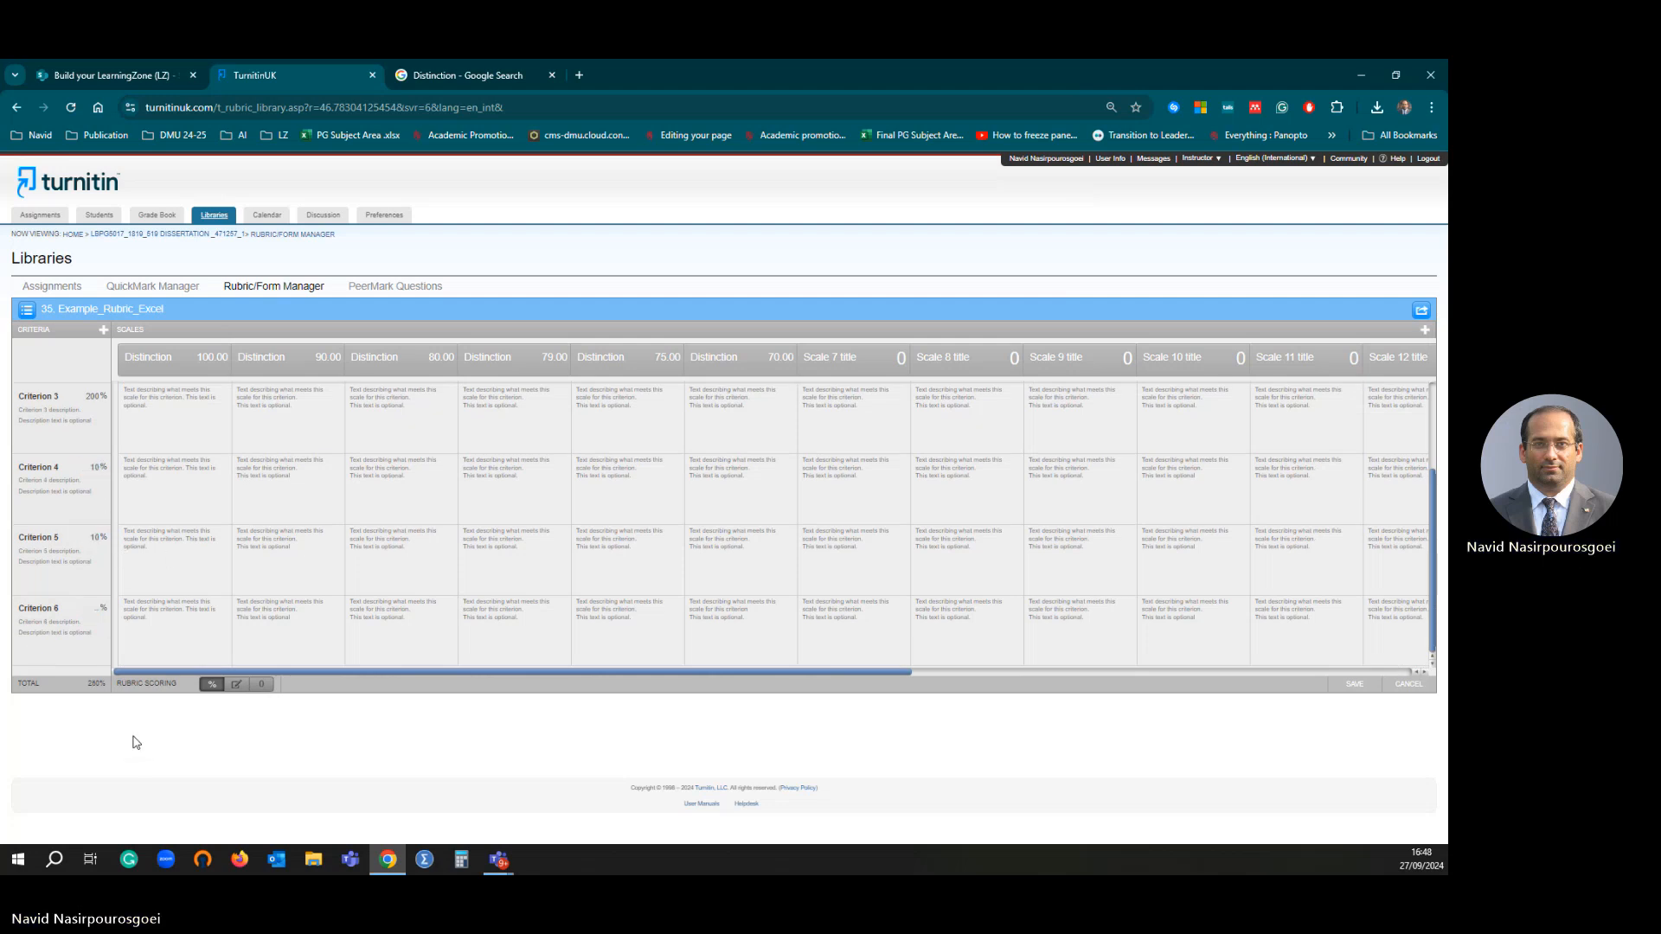
left_click(101, 610)
type("10")
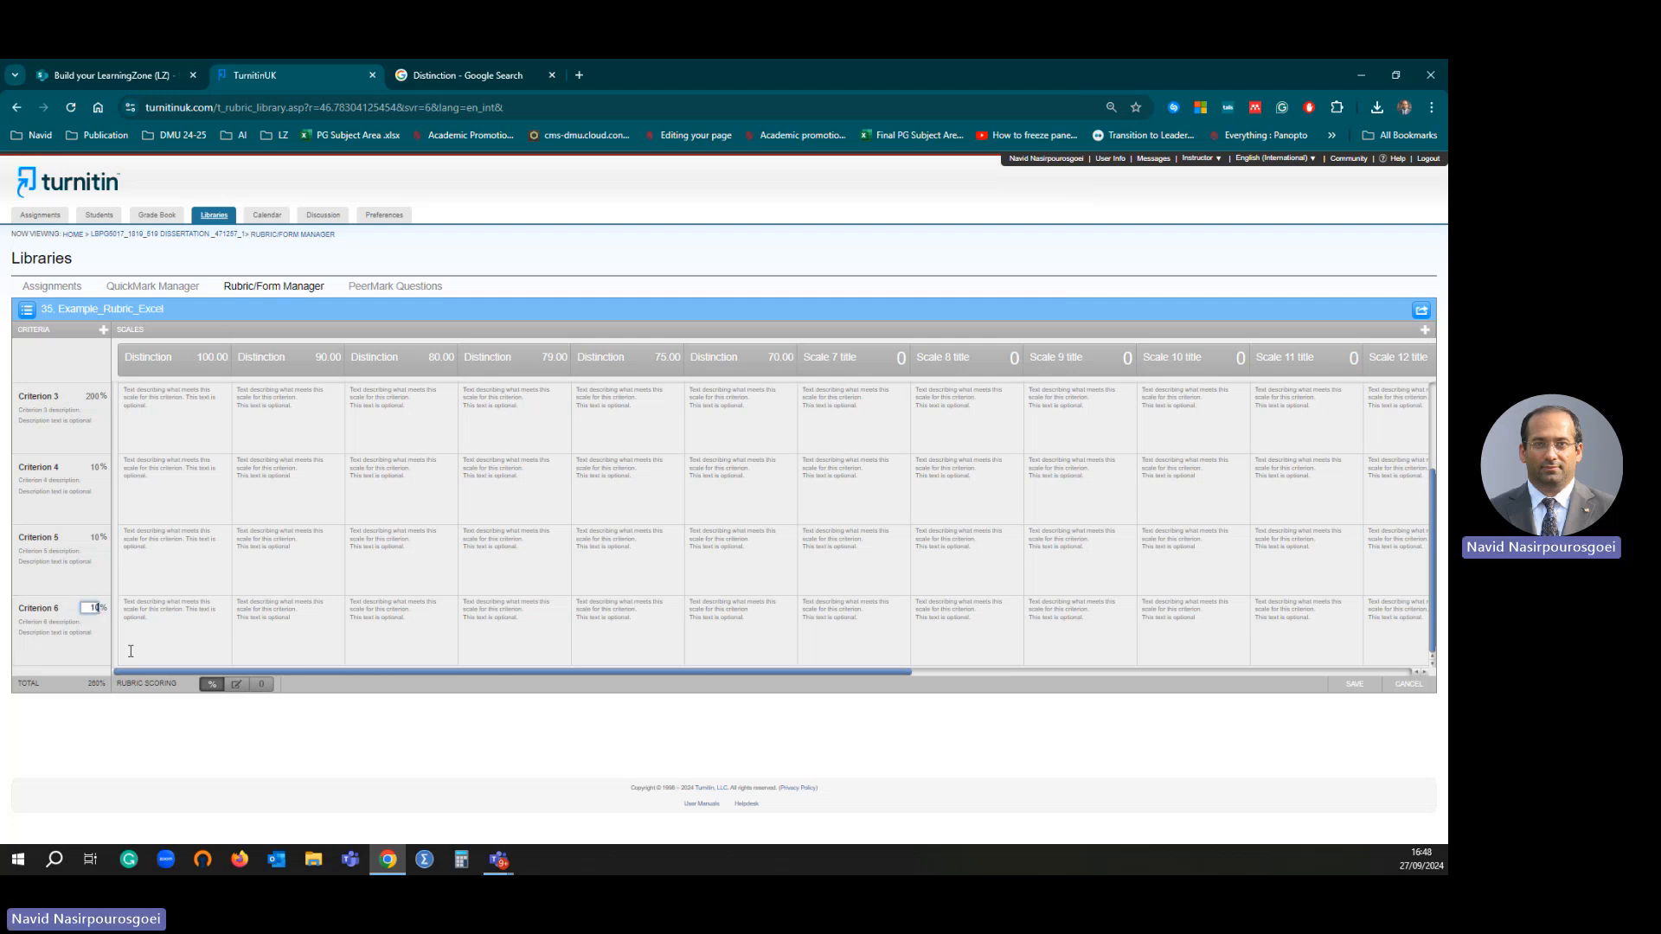
- Correct the weights of Criterion 3 and Criterion 4 to 20% each
left_click(99, 396)
key("BackSpace")
key("BackSpace")
type("0")
left_click(161, 751)
left_click(93, 467)
type("20")
left_click(200, 767)
scroll(250, 571, "up", 3)
scroll(141, 482, "down", 3)
- Rename the rubric as Test Sep 2024 . 2 and try to save it
left_click(147, 309)
key("BackSpace")
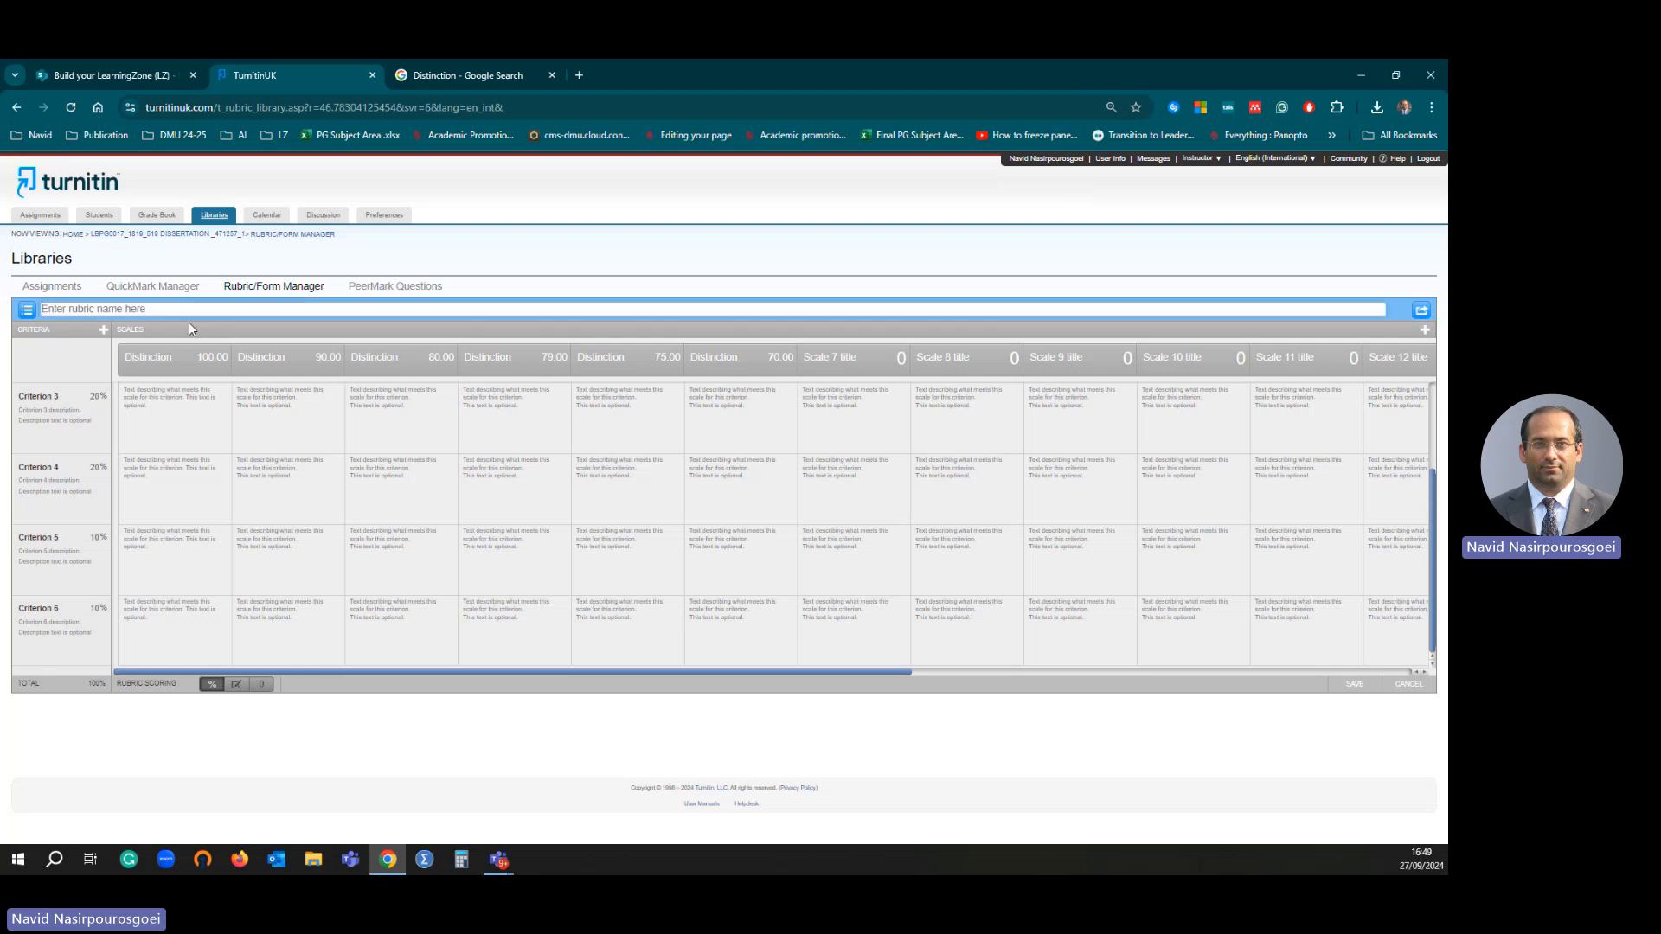
type("Test S")
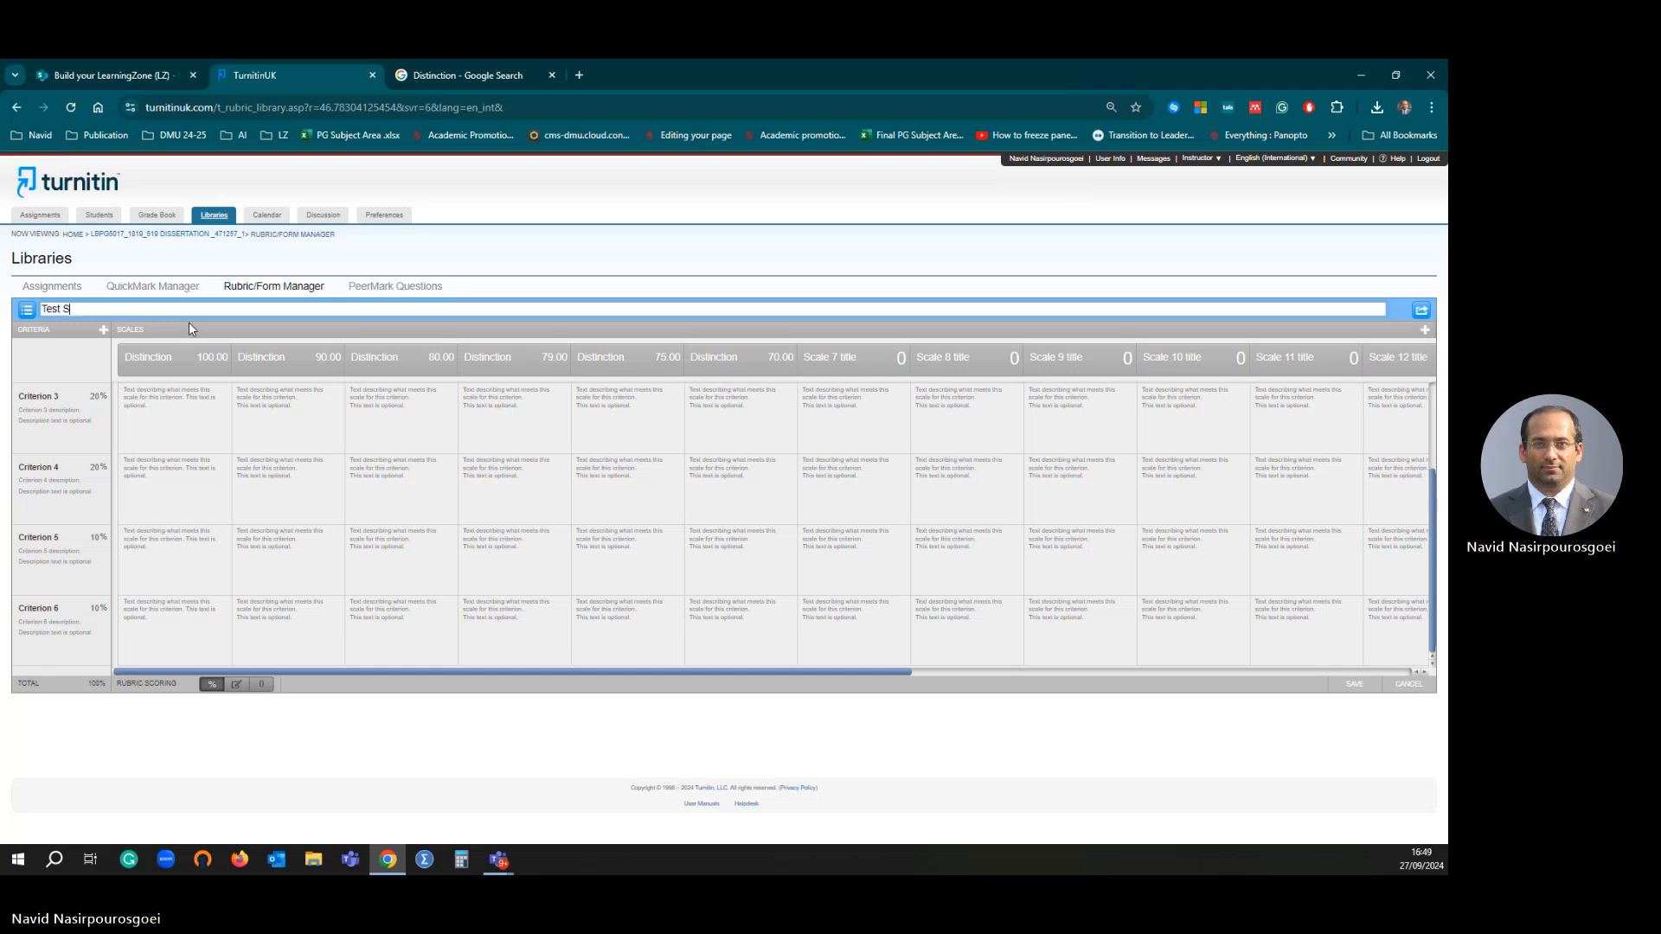
type("ep 2")
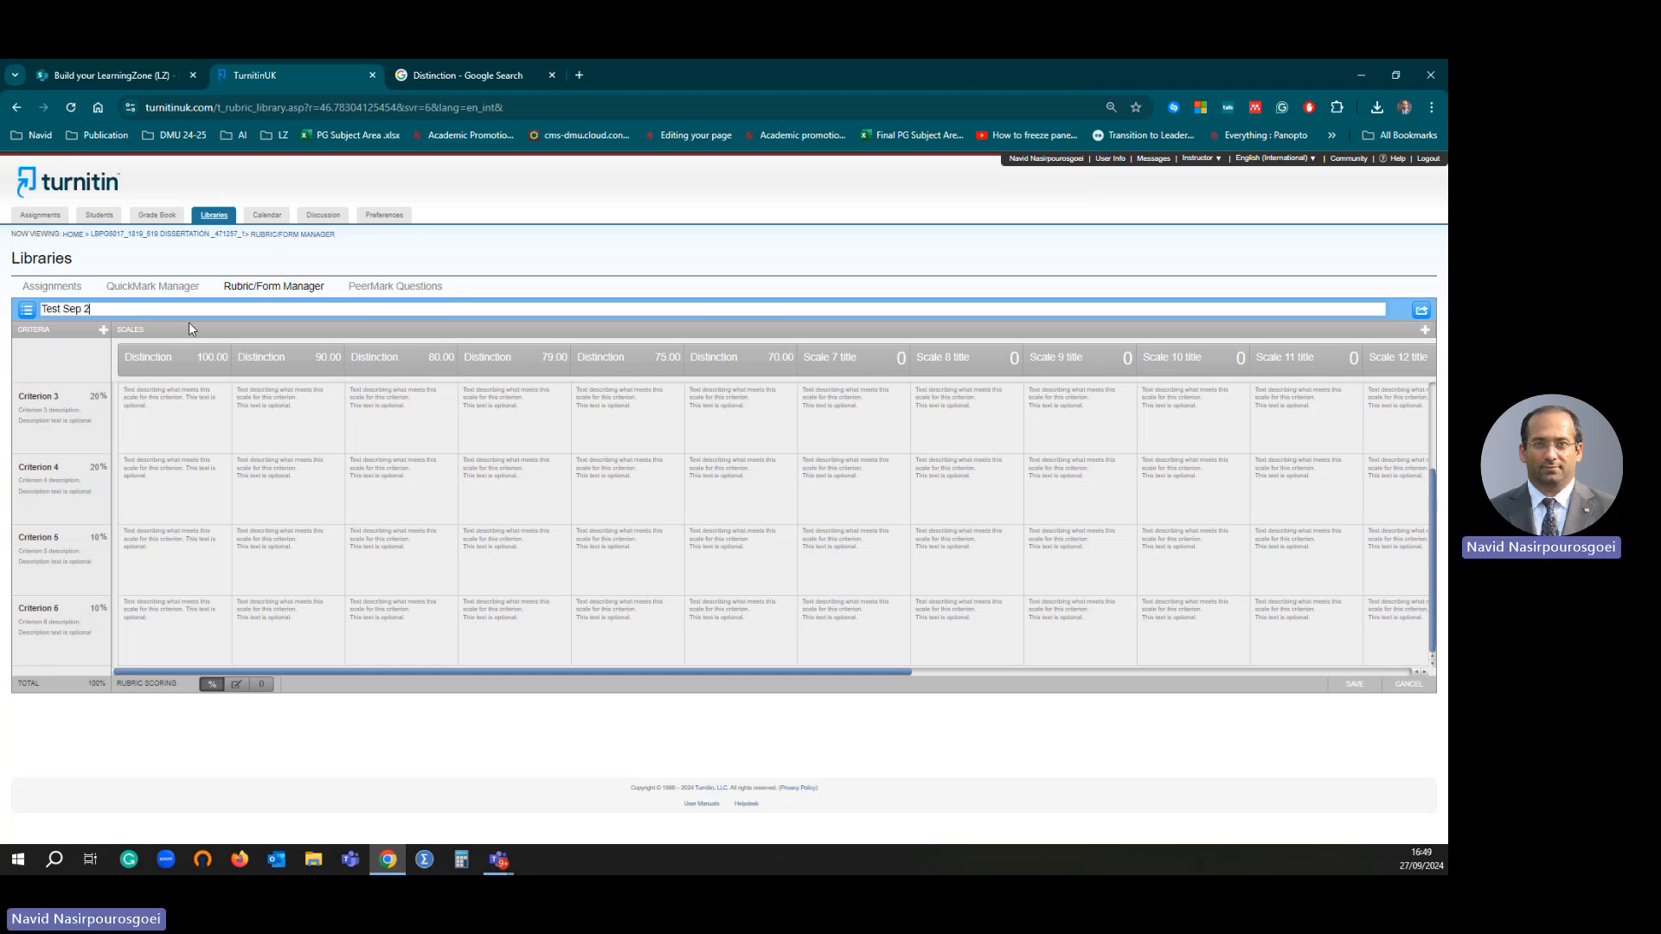
type("024 . 2")
left_click(1355, 683)
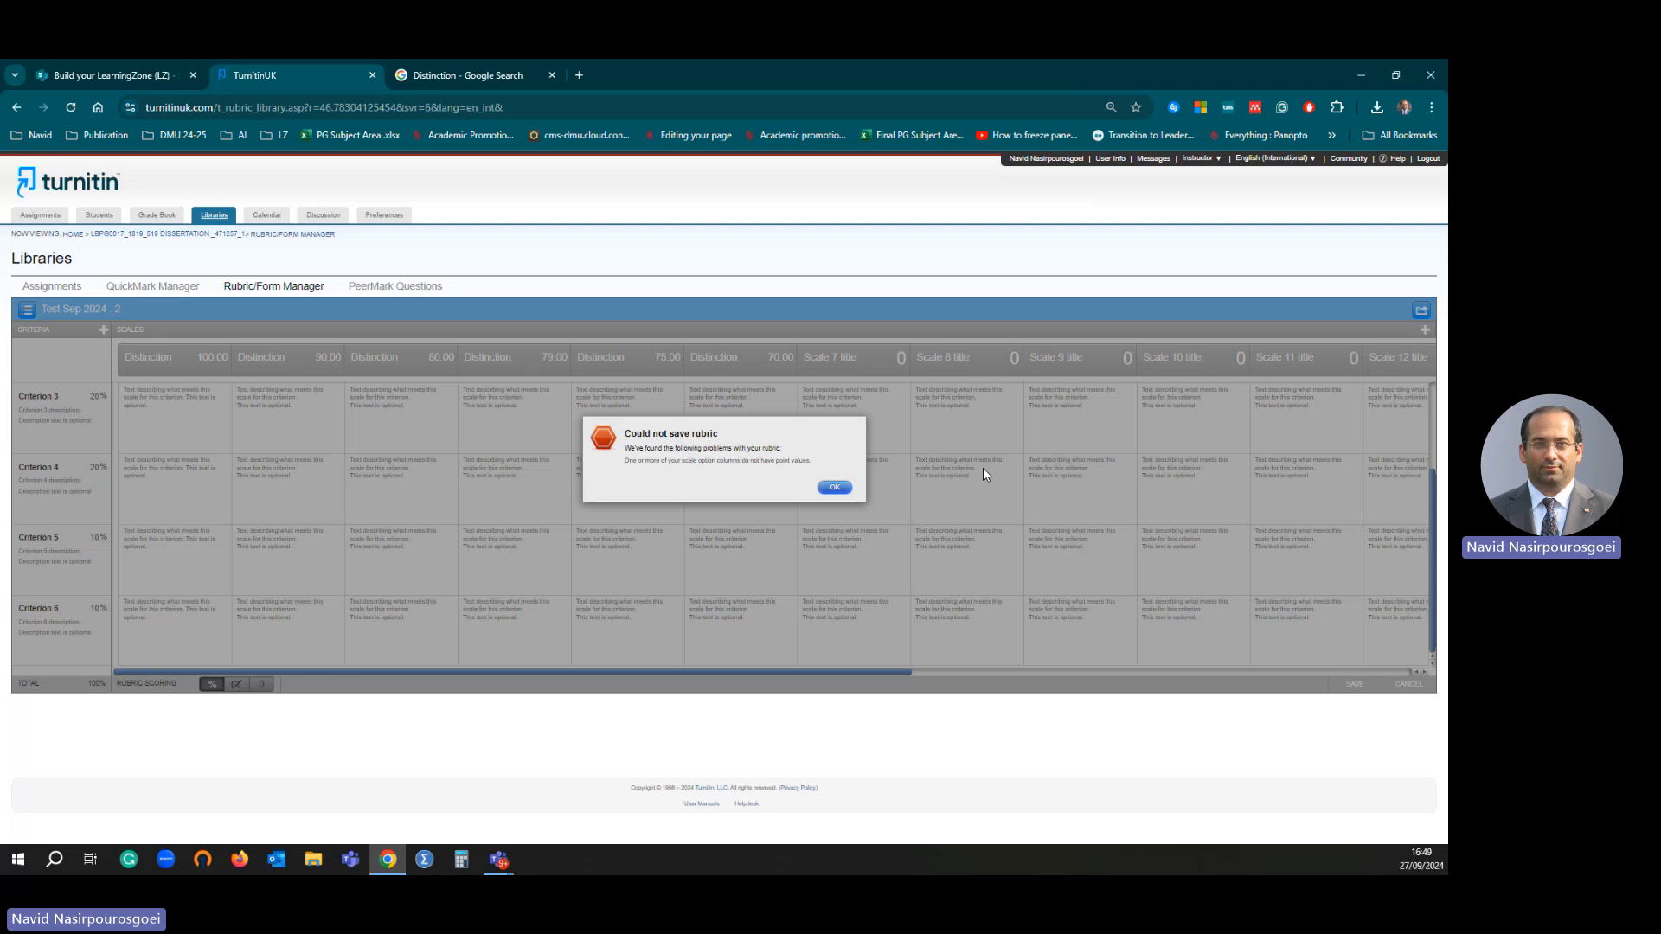
left_click(835, 488)
- Look through the list of existing rubrics and grading forms
left_click(27, 310)
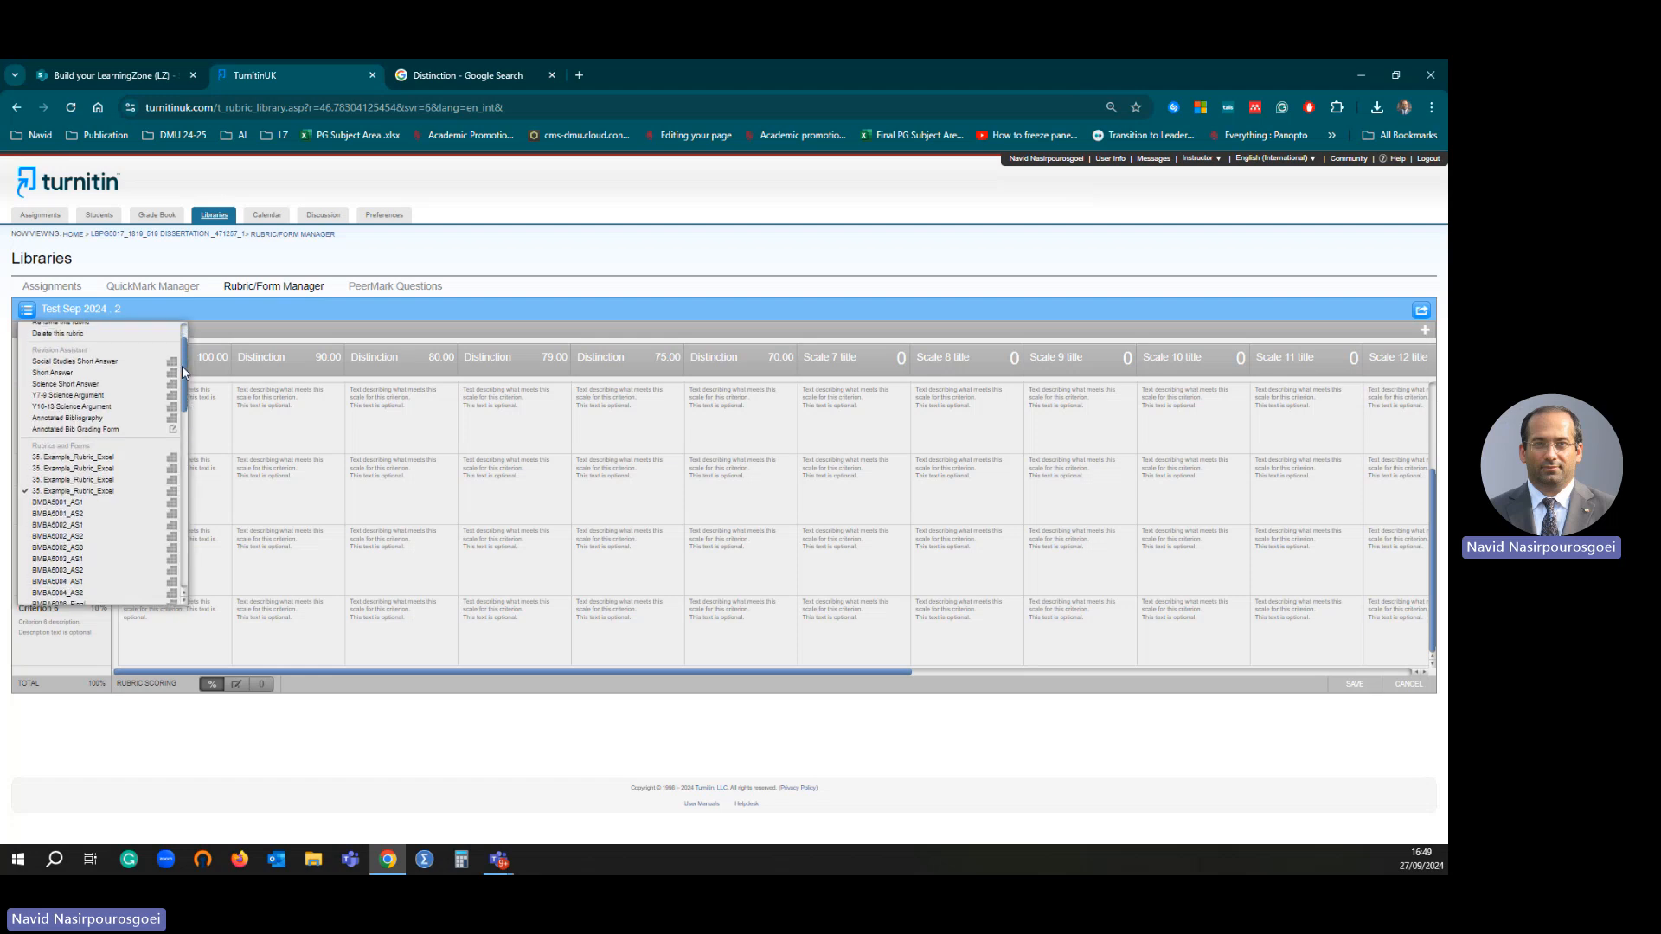
left_click(27, 309)
left_click(27, 310)
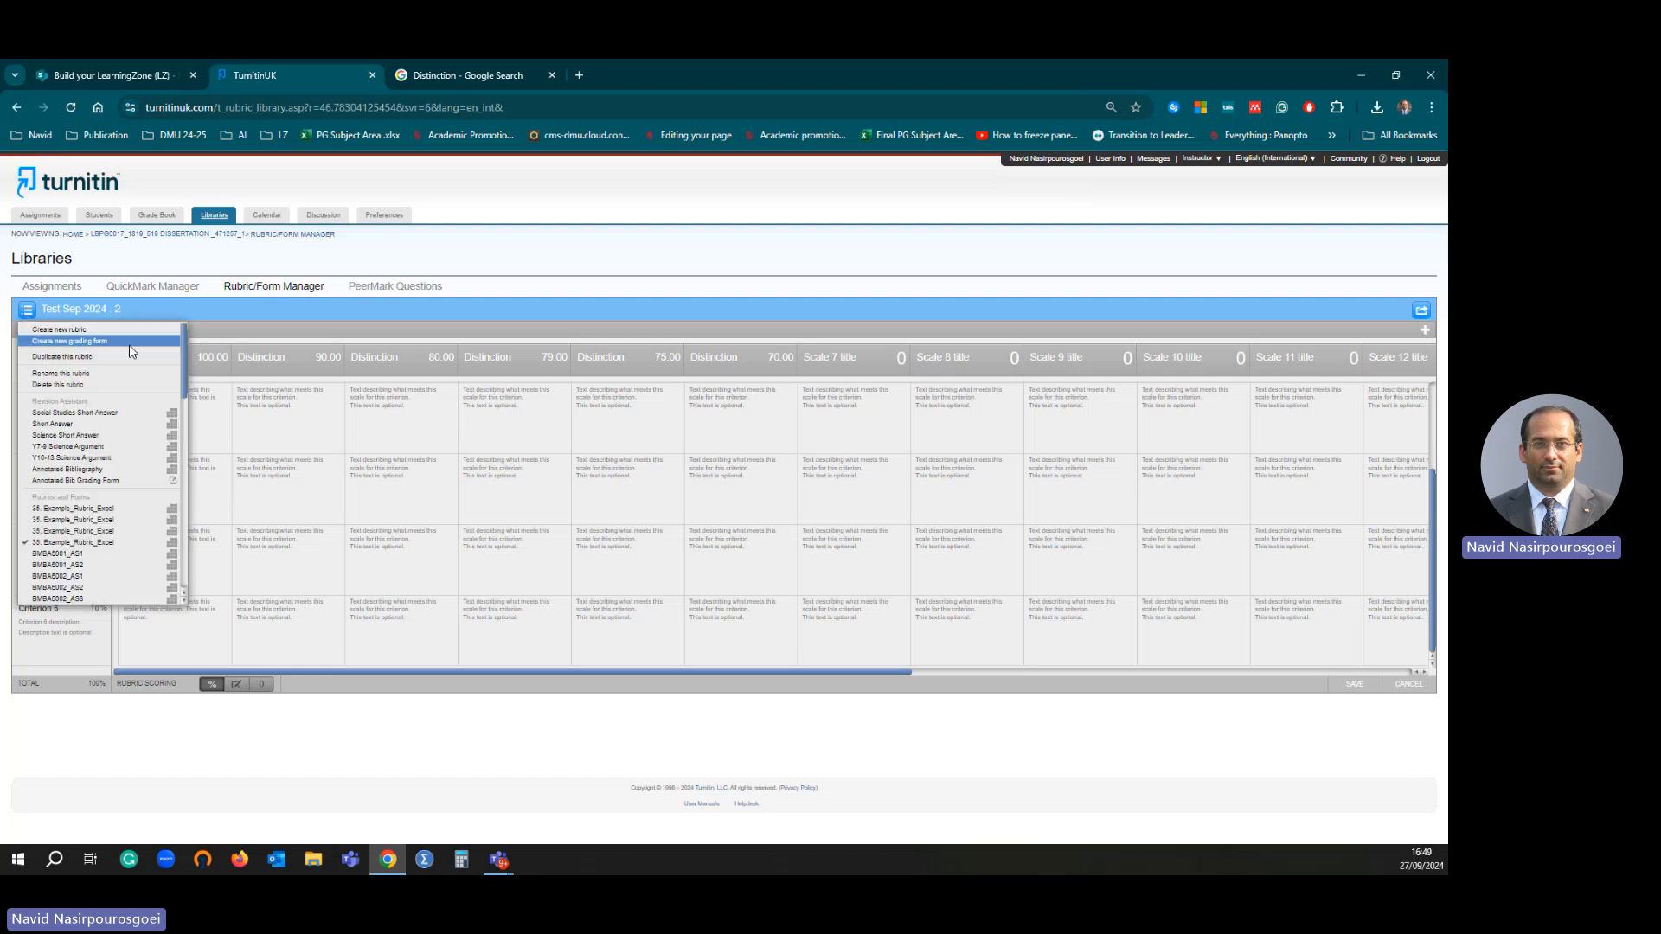
left_click_drag(184, 371, 187, 581)
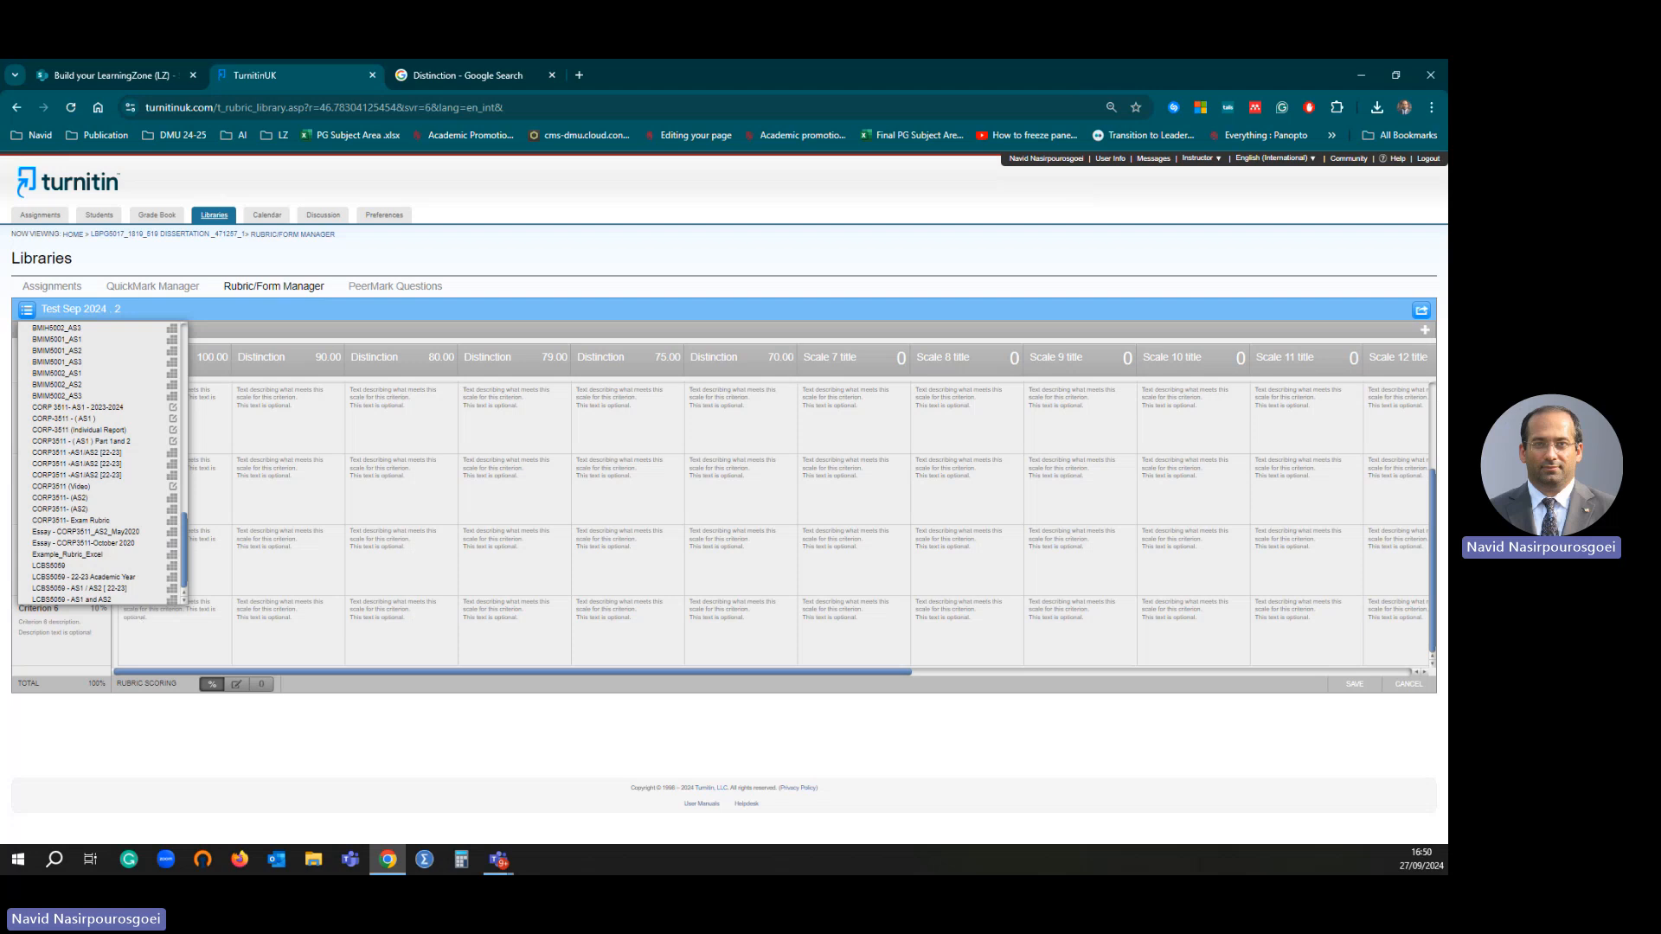
key("alt+Tab")
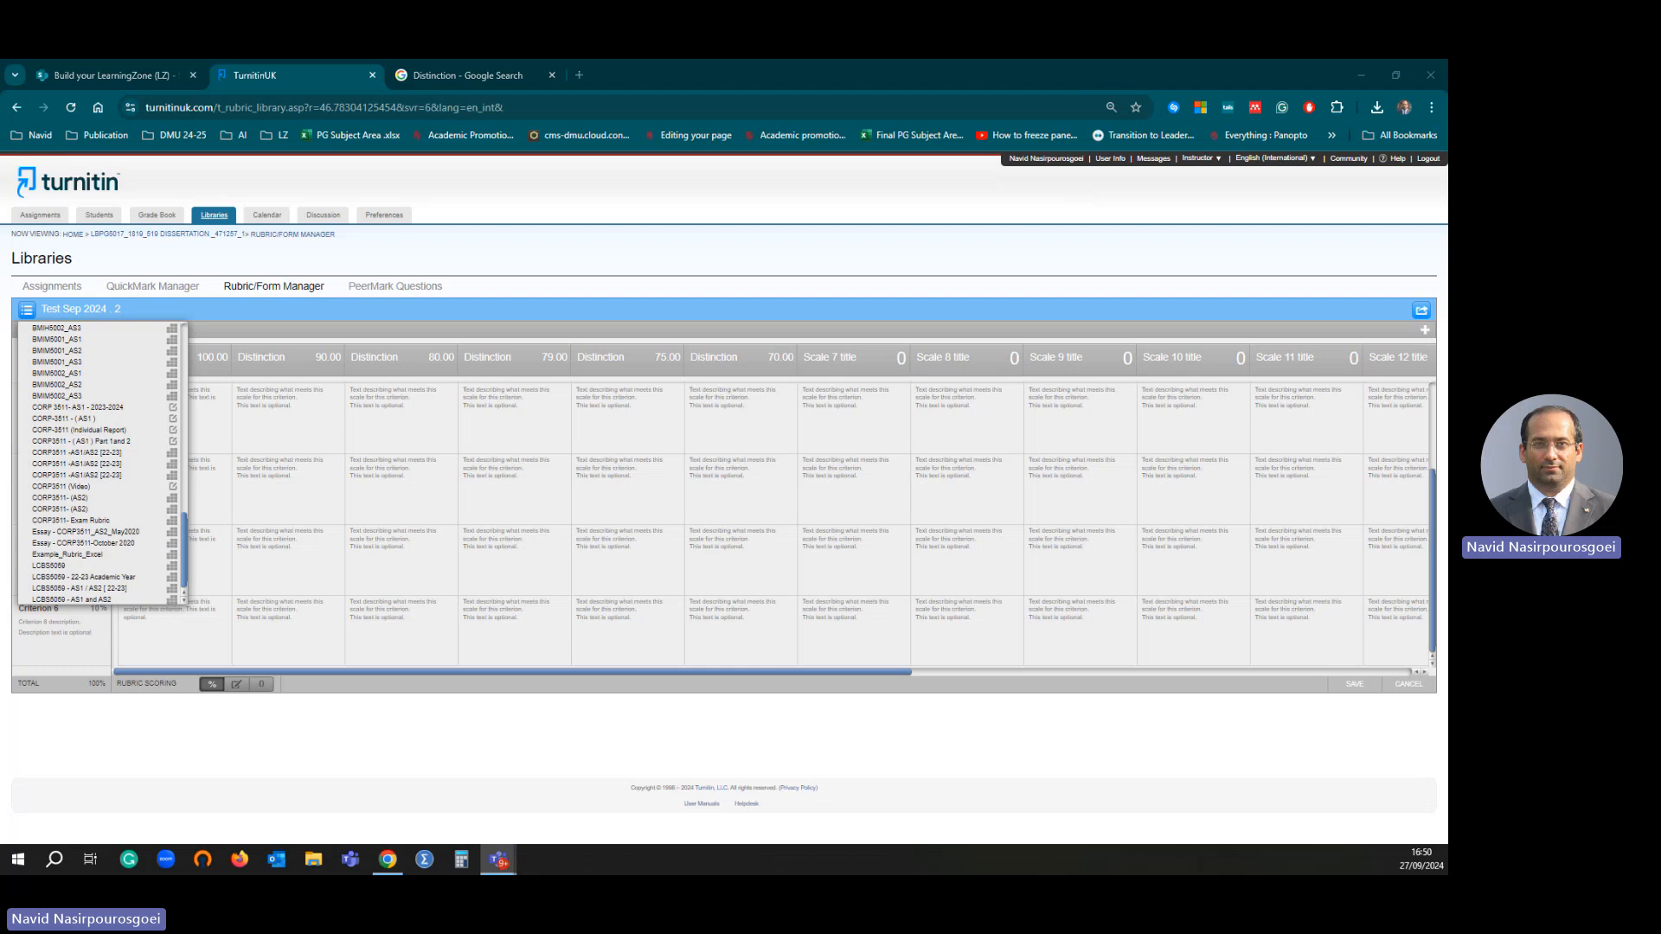